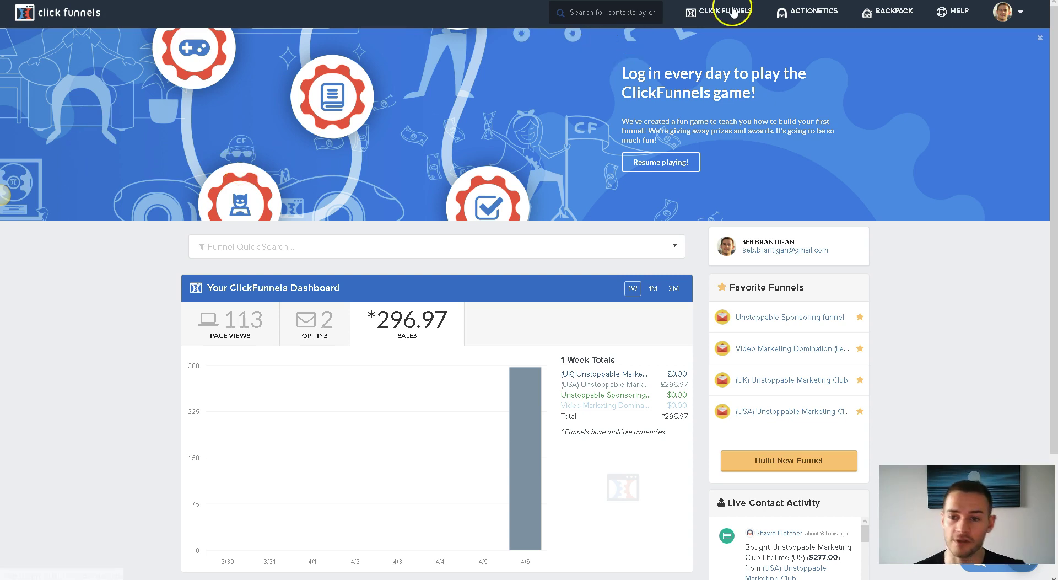
Step: Browse the list of all funnels and open the Cracking The Code Members funnel
{"action": "mouse_move", "coordinate": [733, 12]}
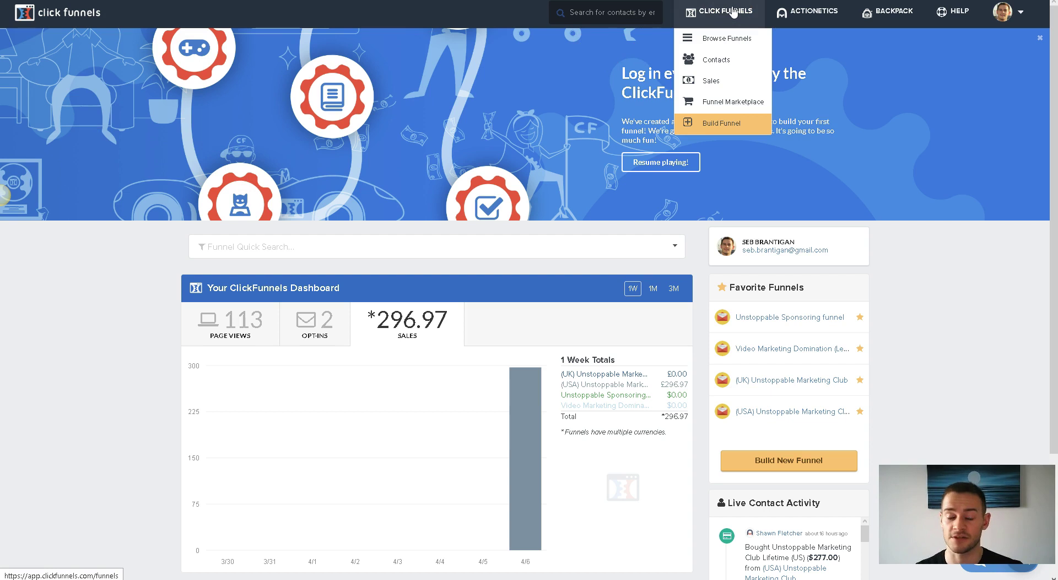
{"action": "left_click", "coordinate": [727, 39]}
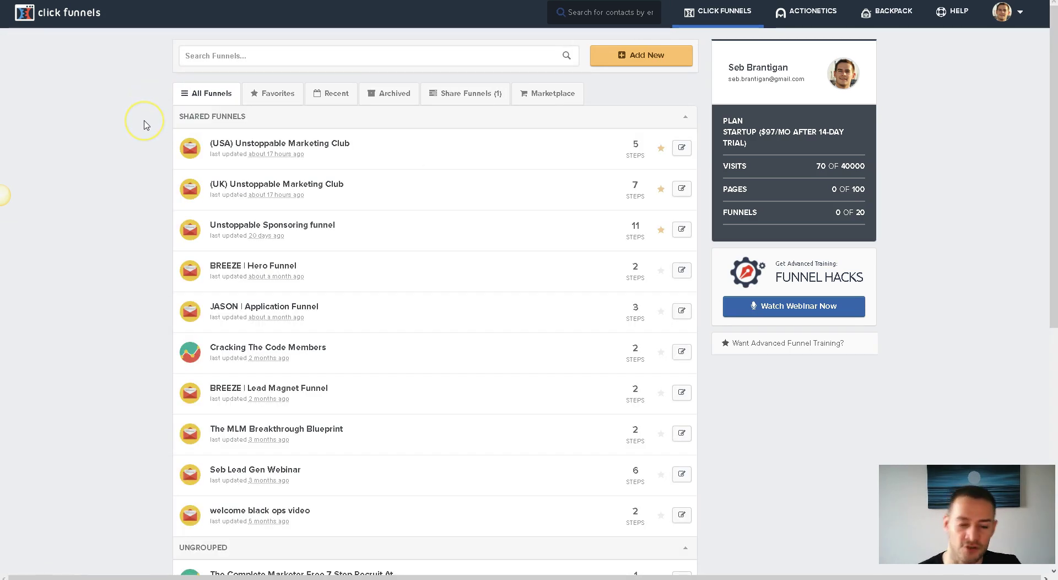
{"action": "scroll", "coordinate": [144, 127], "scroll_direction": "down", "scroll_amount": 3}
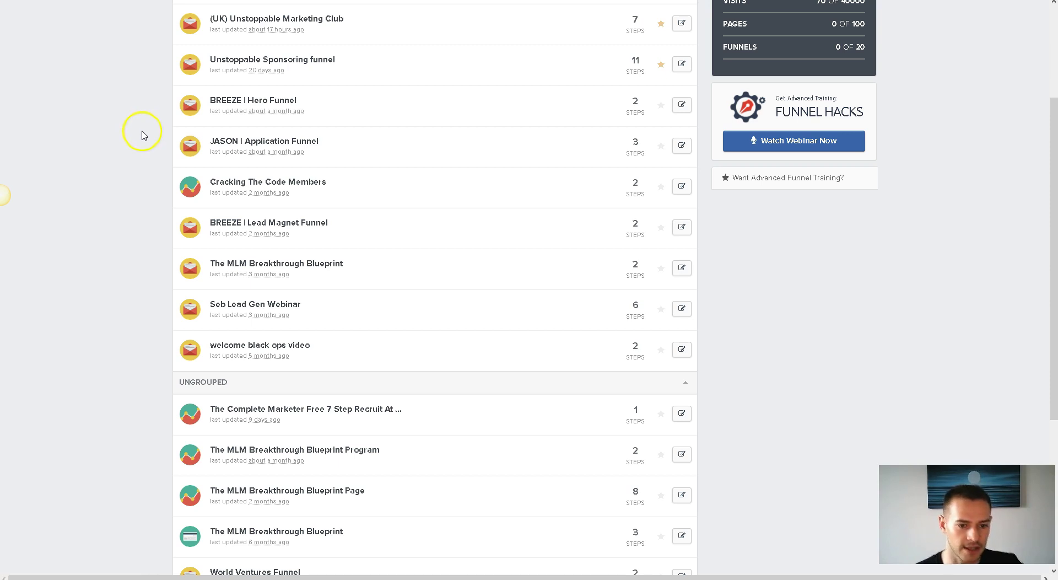
{"action": "scroll", "coordinate": [148, 136], "scroll_direction": "down", "scroll_amount": 2}
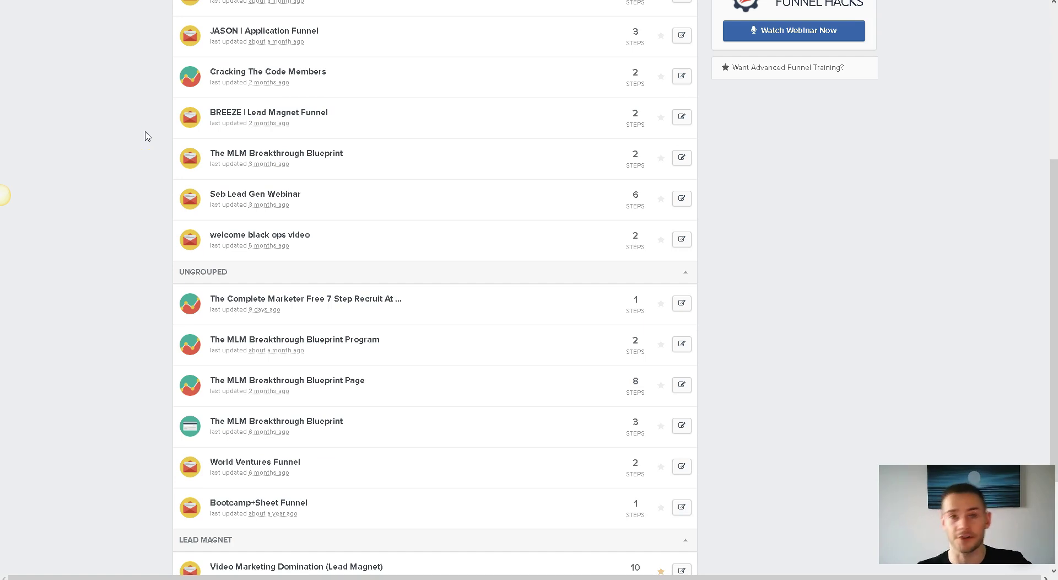
{"action": "scroll", "coordinate": [140, 147], "scroll_direction": "down", "scroll_amount": 3}
{"action": "scroll", "coordinate": [139, 152], "scroll_direction": "up", "scroll_amount": 2}
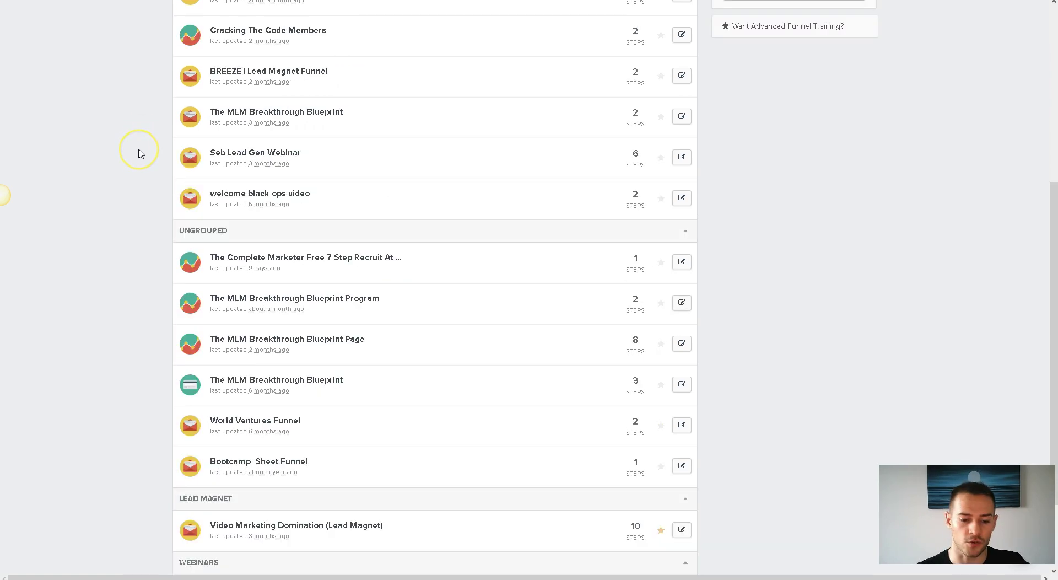
{"action": "scroll", "coordinate": [141, 154], "scroll_direction": "up", "scroll_amount": 5}
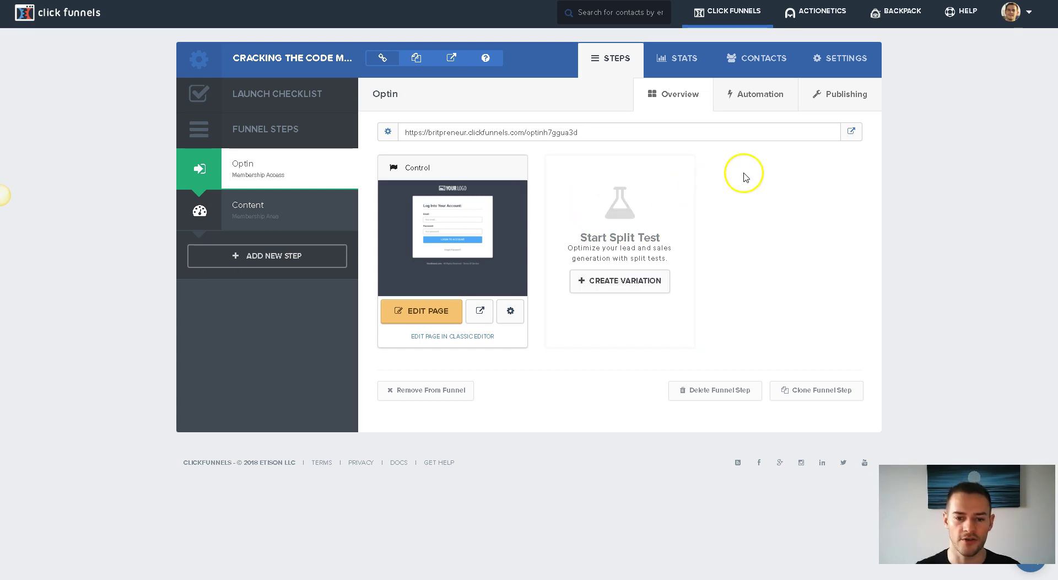
Step: Open the live membership site from the Optin step and view the Mindset lesson in Module 1 - The 4 M's
{"action": "left_click", "coordinate": [852, 133]}
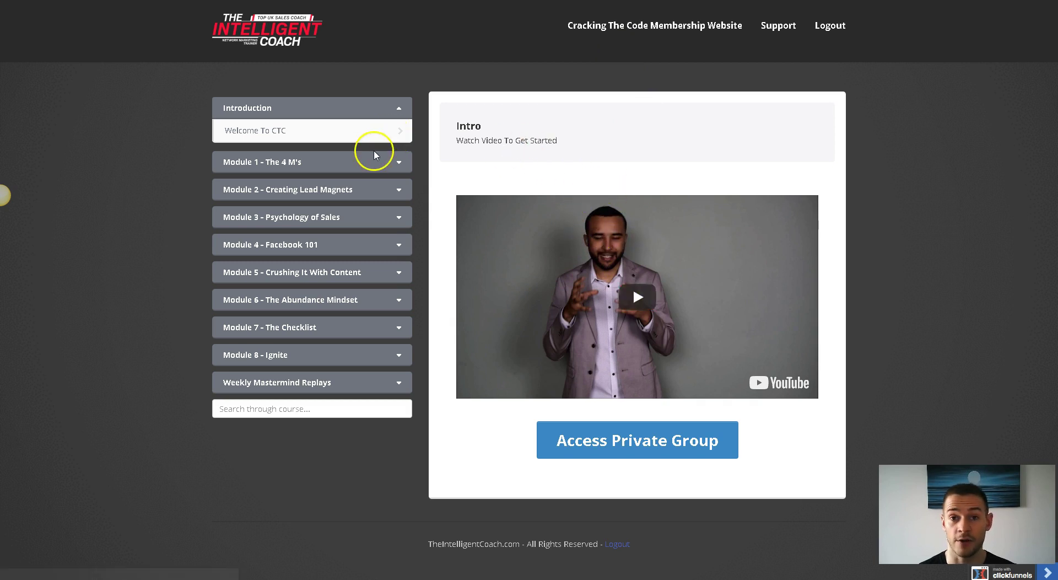
{"action": "left_click", "coordinate": [393, 166]}
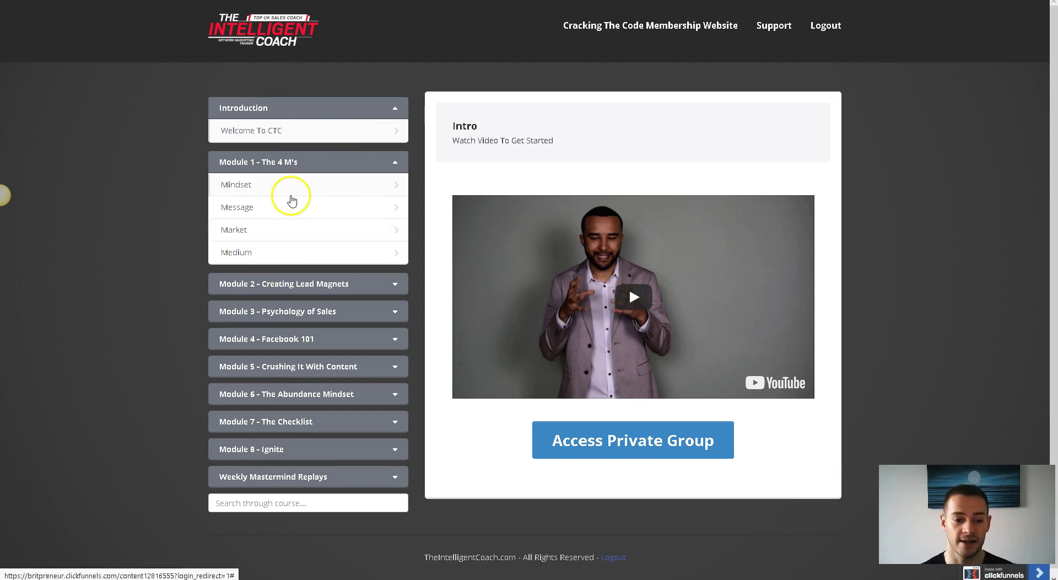
{"action": "left_click", "coordinate": [257, 188]}
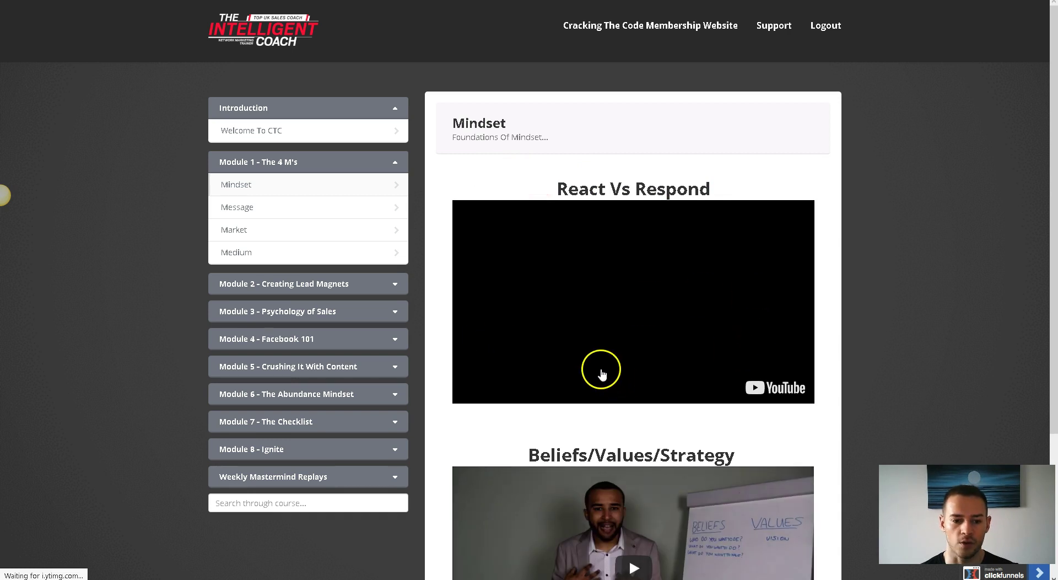
{"action": "scroll", "coordinate": [601, 373], "scroll_direction": "down", "scroll_amount": 4}
{"action": "scroll", "coordinate": [602, 372], "scroll_direction": "up", "scroll_amount": 4}
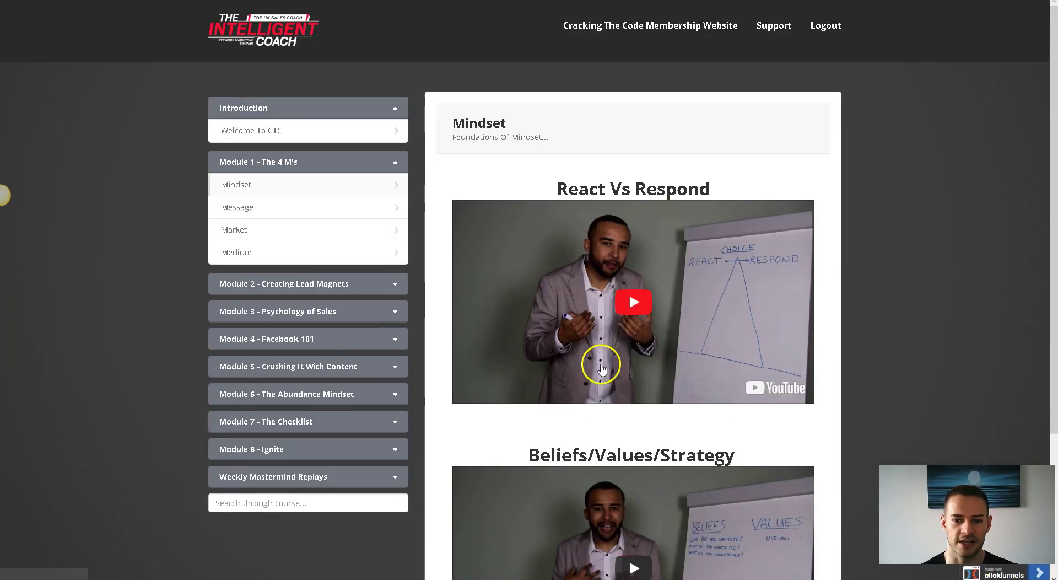
Step: View the Positioning lesson in Module 4 - Facebook 101 and look over its videos and the course search field
{"action": "left_click", "coordinate": [382, 342]}
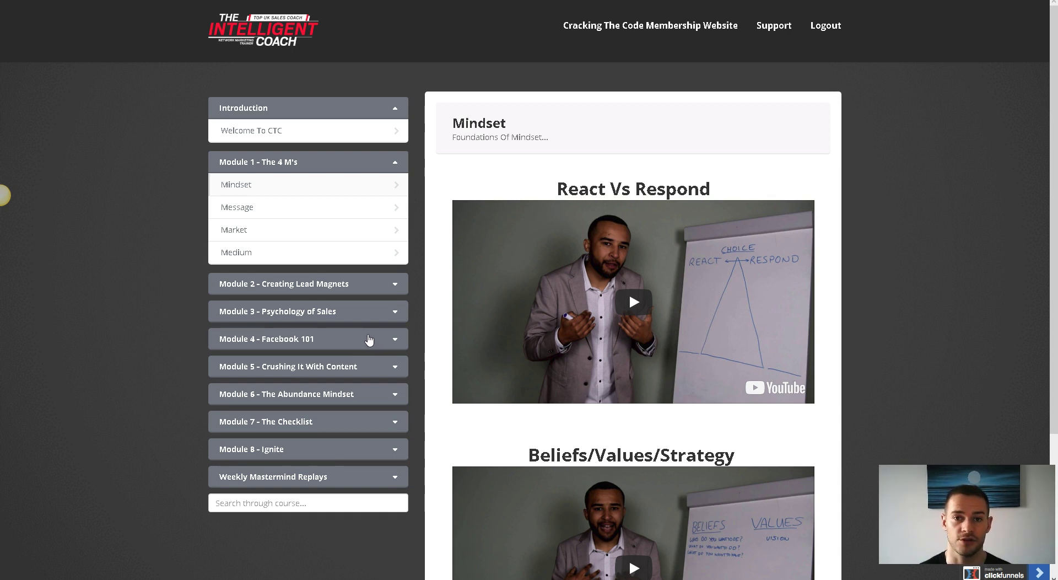
{"action": "left_click", "coordinate": [368, 340]}
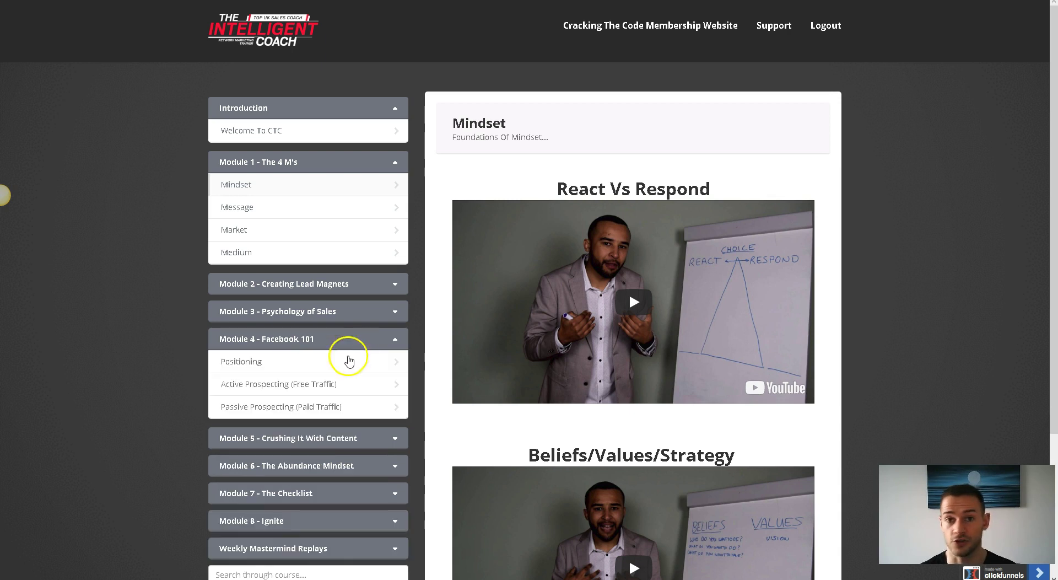
{"action": "left_click", "coordinate": [259, 367]}
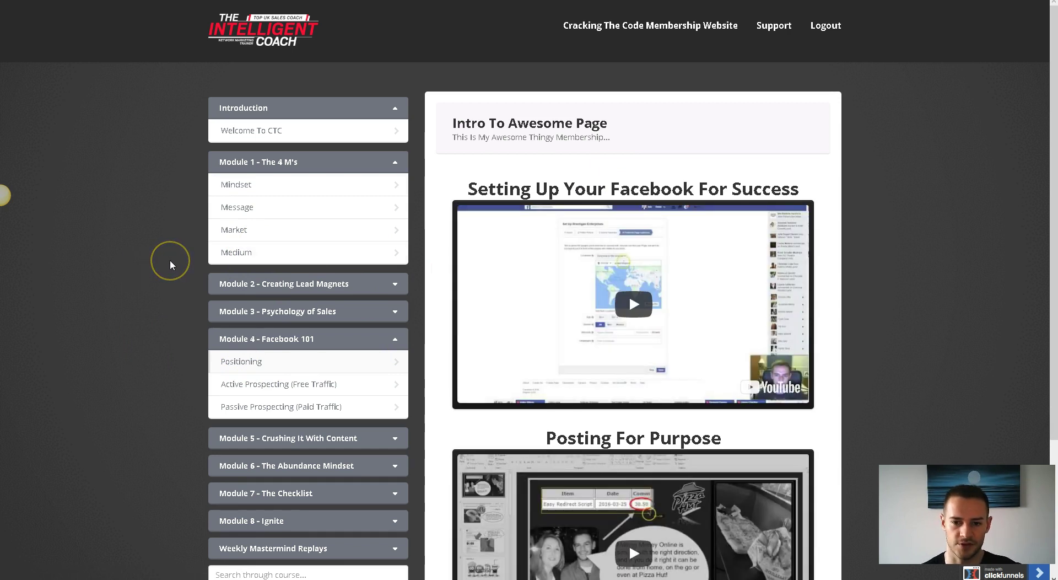
{"action": "scroll", "coordinate": [170, 260], "scroll_direction": "down", "scroll_amount": 2}
{"action": "scroll", "coordinate": [171, 260], "scroll_direction": "down", "scroll_amount": 1}
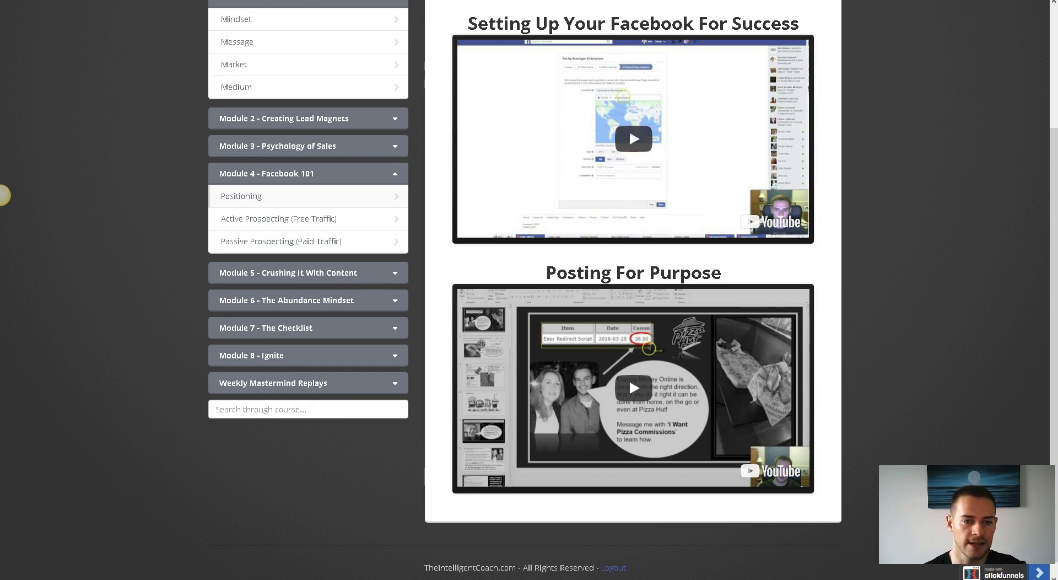
{"action": "left_click", "coordinate": [284, 408]}
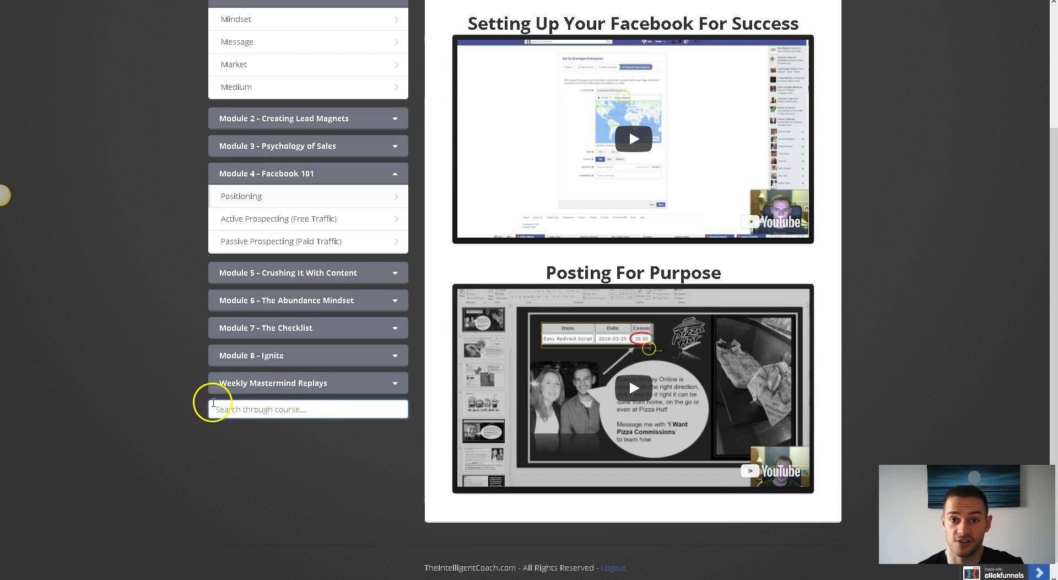
{"action": "scroll", "coordinate": [173, 403], "scroll_direction": "up", "scroll_amount": 2}
{"action": "scroll", "coordinate": [172, 403], "scroll_direction": "up", "scroll_amount": 1}
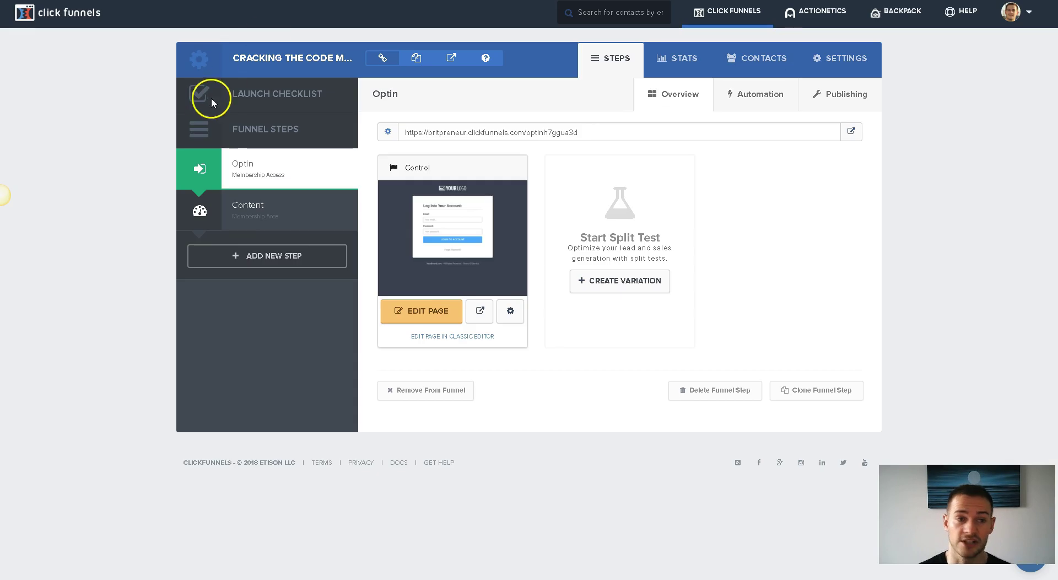
Step: Add a new step named test with the path ctc-test to the Cracking The Code funnel
{"action": "left_click", "coordinate": [278, 264]}
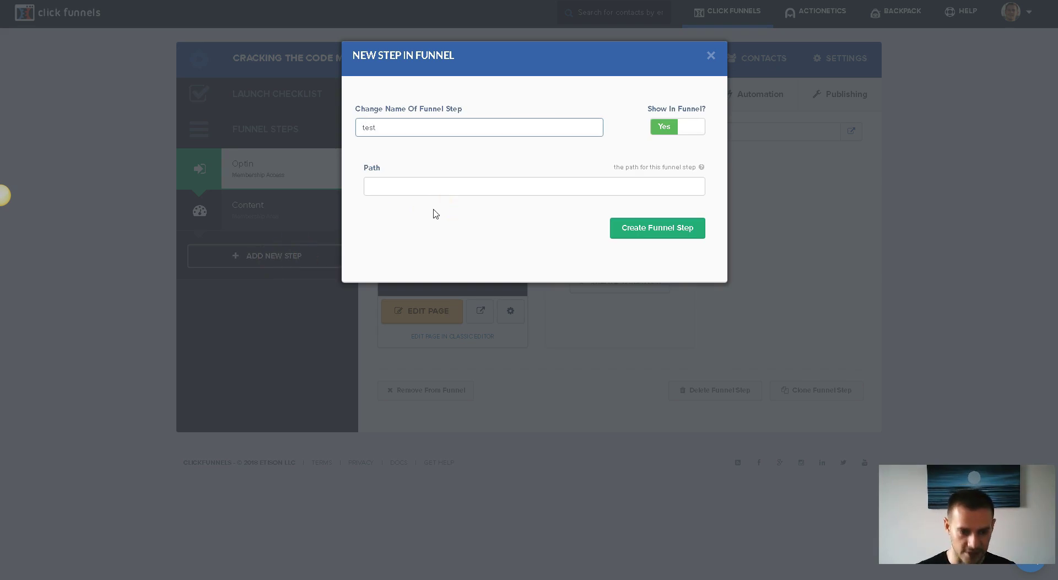
{"action": "left_click", "coordinate": [437, 181]}
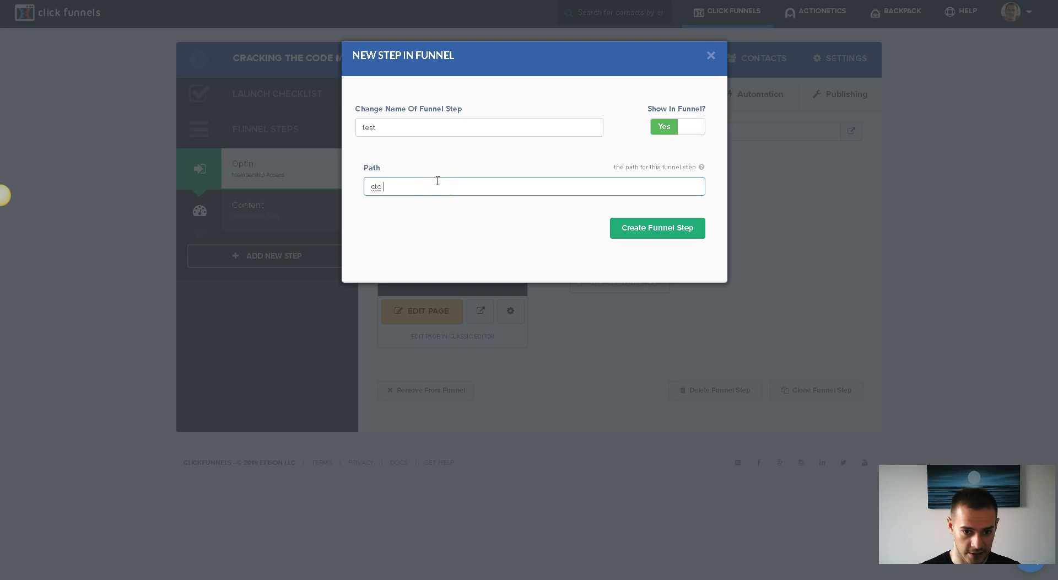
{"action": "left_click", "coordinate": [385, 186]}
{"action": "type", "text": "-test"}
{"action": "left_click", "coordinate": [617, 228]}
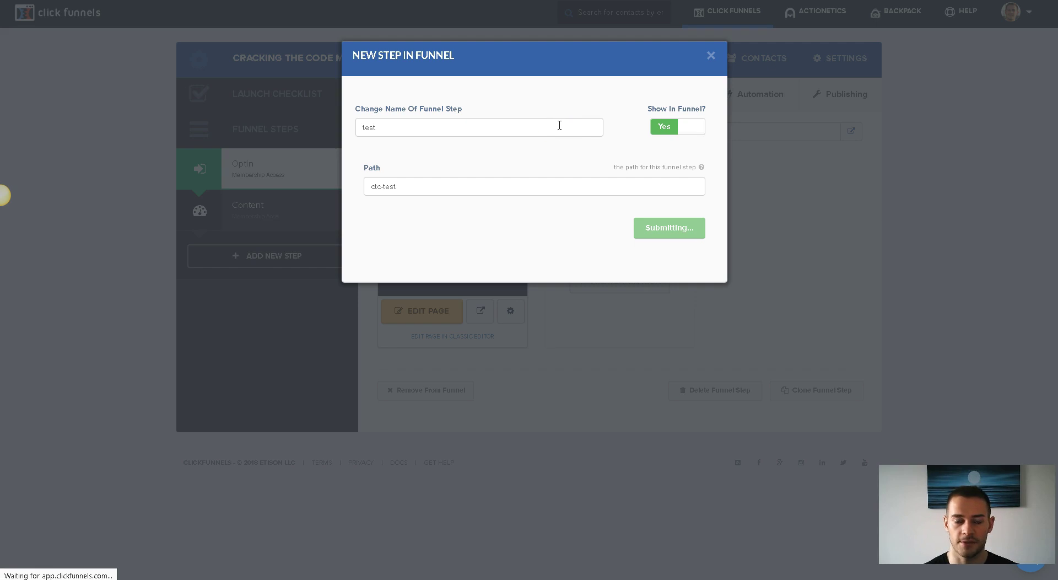
{"action": "left_click", "coordinate": [21, 349]}
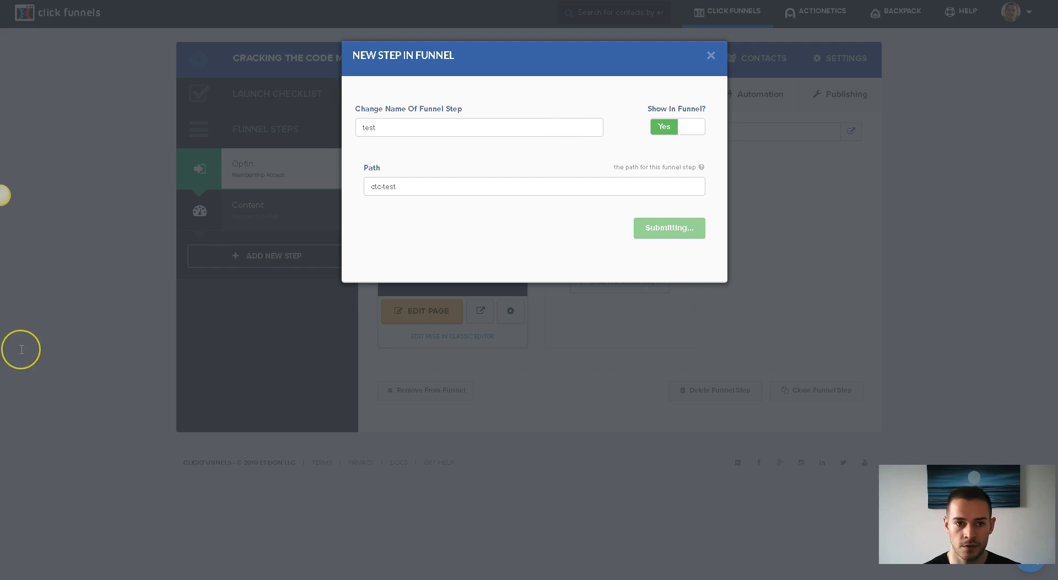
{"action": "left_click", "coordinate": [71, 335]}
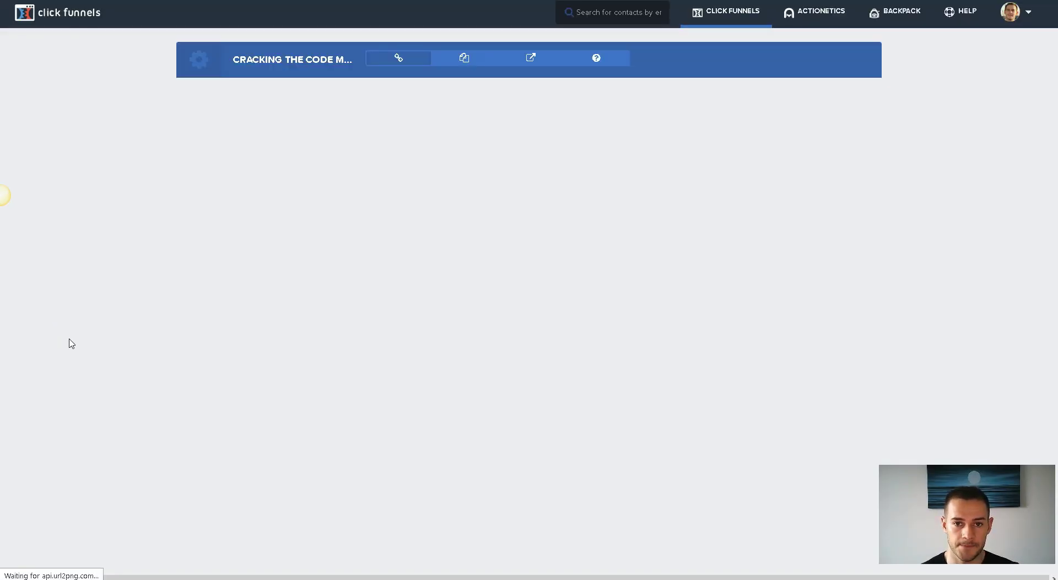
{"action": "left_click", "coordinate": [69, 345]}
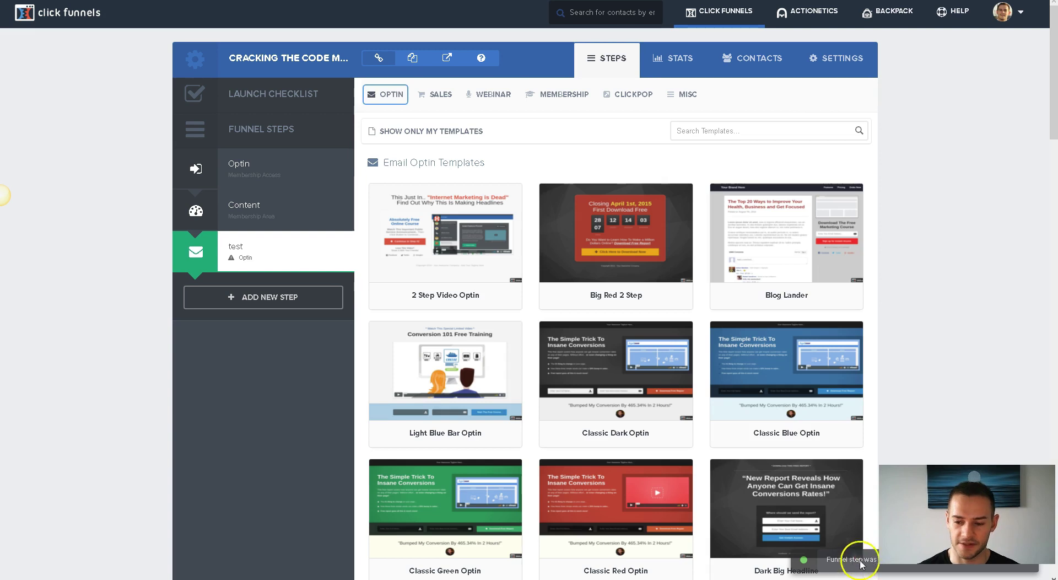
Step: Look at the membership template types, Member Access and Membership Area, available for the test step
{"action": "left_click", "coordinate": [560, 98]}
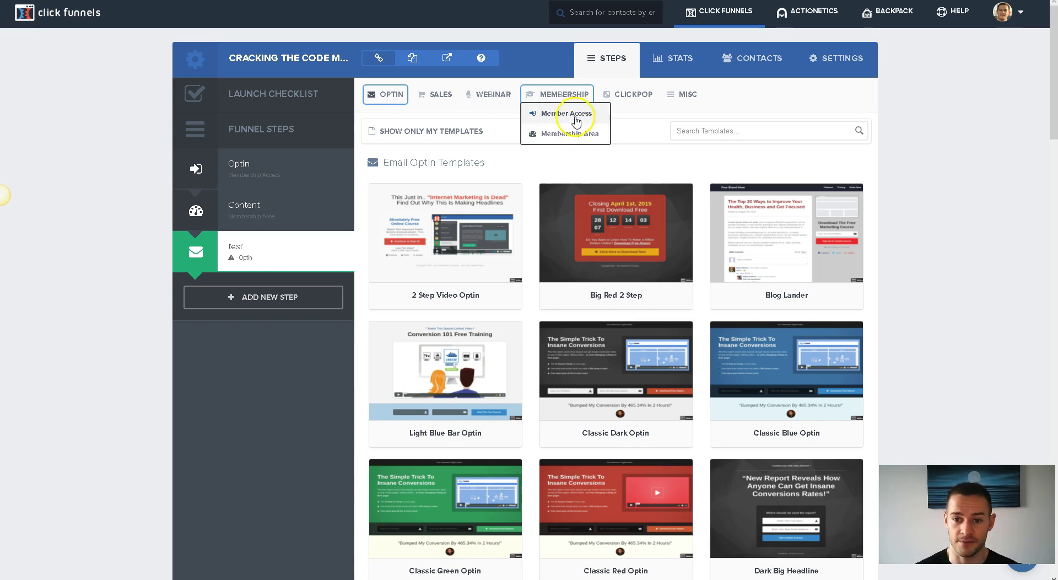
{"action": "left_click", "coordinate": [568, 117]}
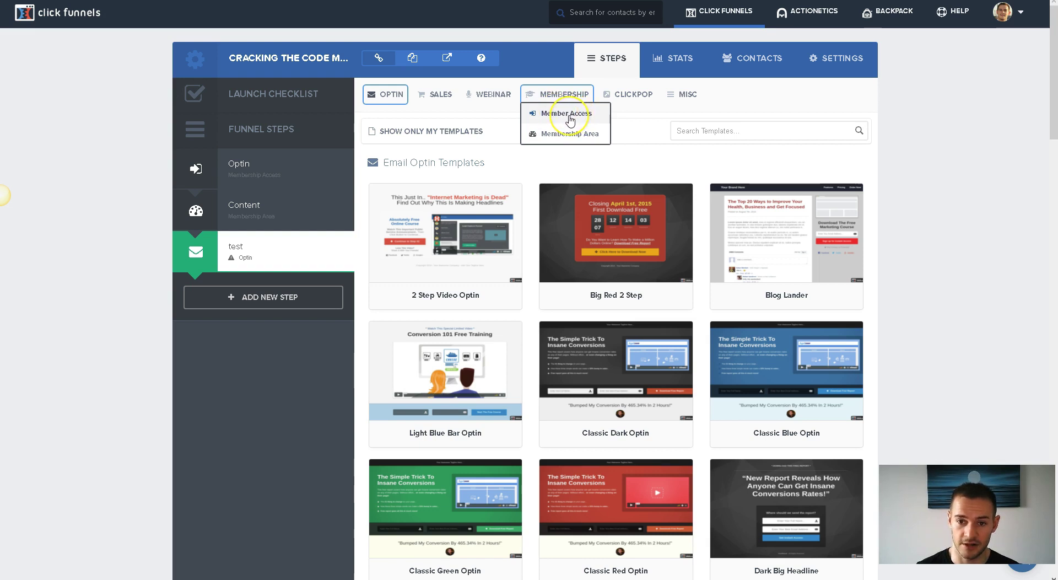
{"action": "left_click", "coordinate": [578, 137]}
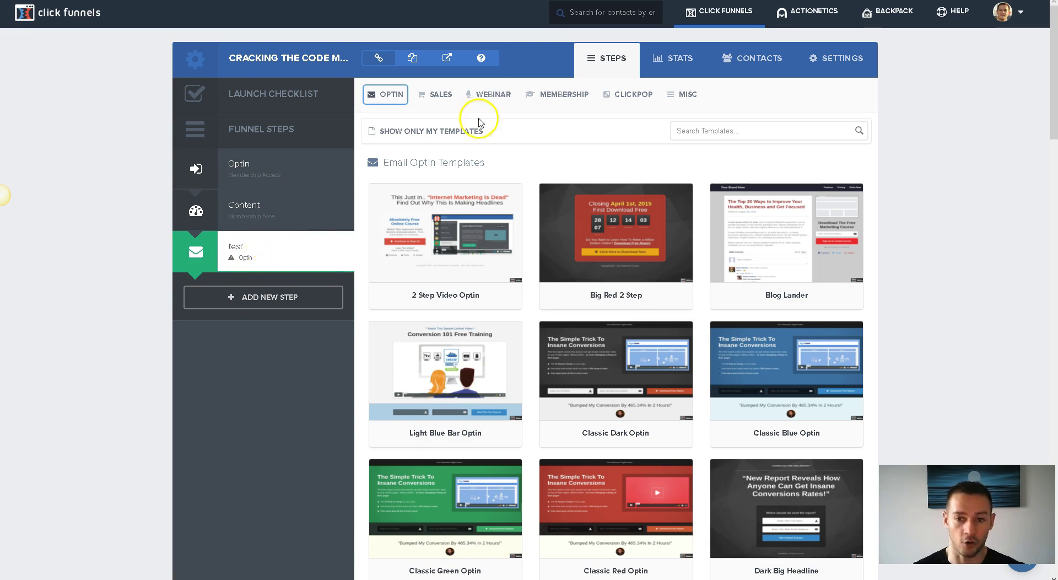
{"action": "mouse_move", "coordinate": [559, 94]}
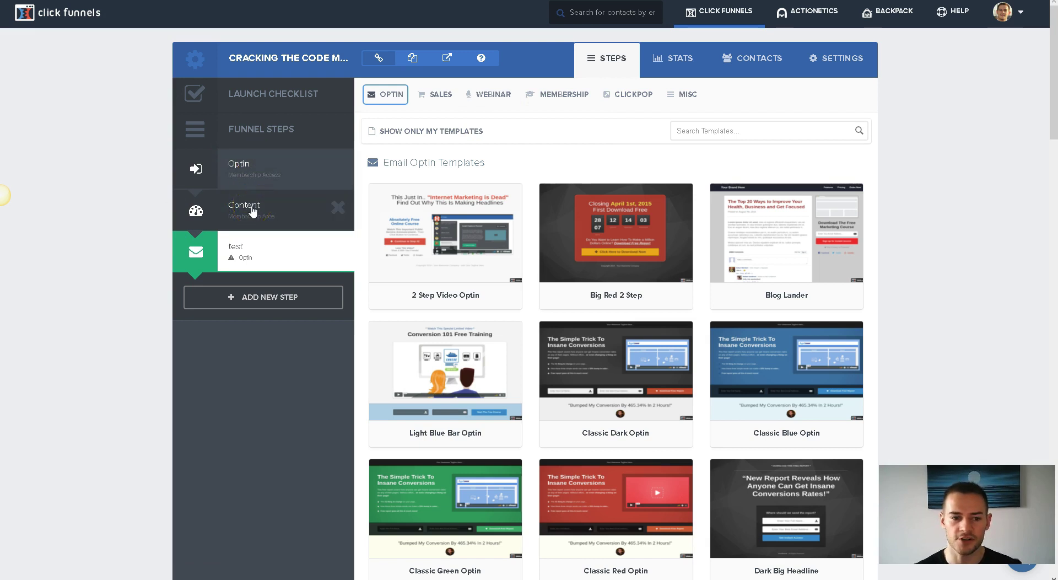
Step: Open the overview of the Content membership area step and select its secret sign-up URL
{"action": "left_click", "coordinate": [212, 213]}
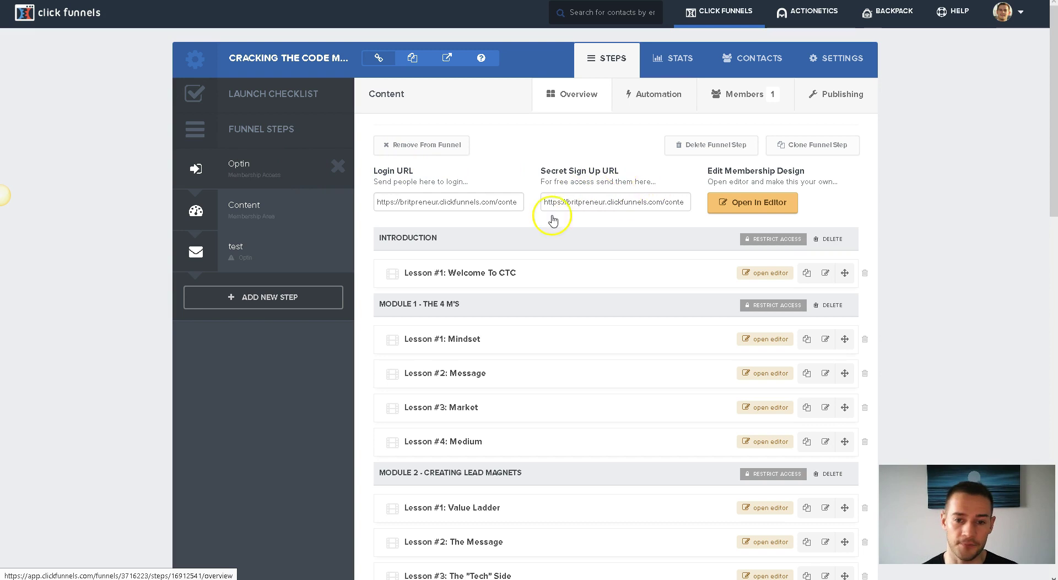
{"action": "left_click", "coordinate": [604, 201]}
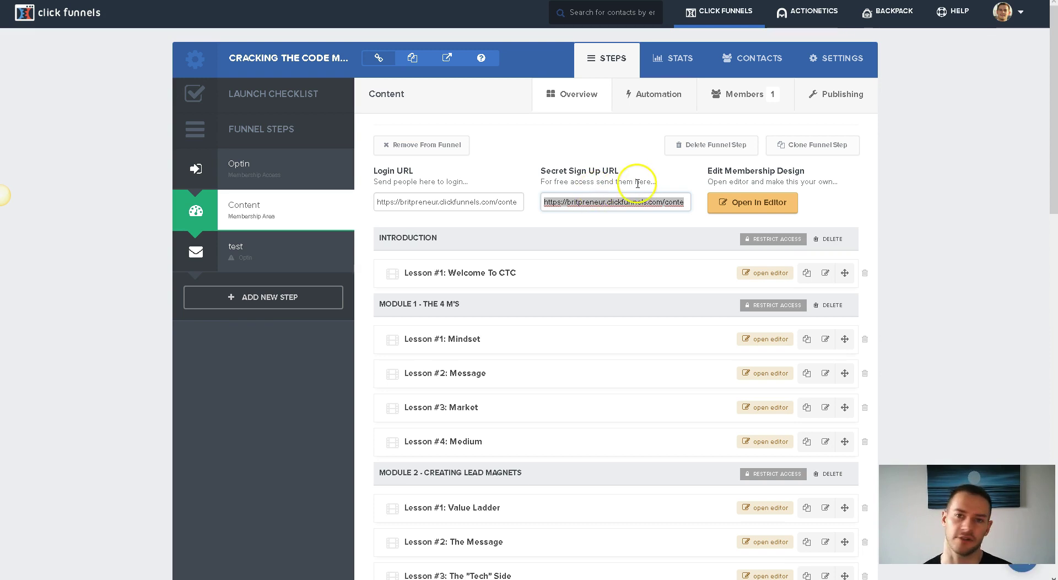
{"action": "left_click", "coordinate": [601, 199]}
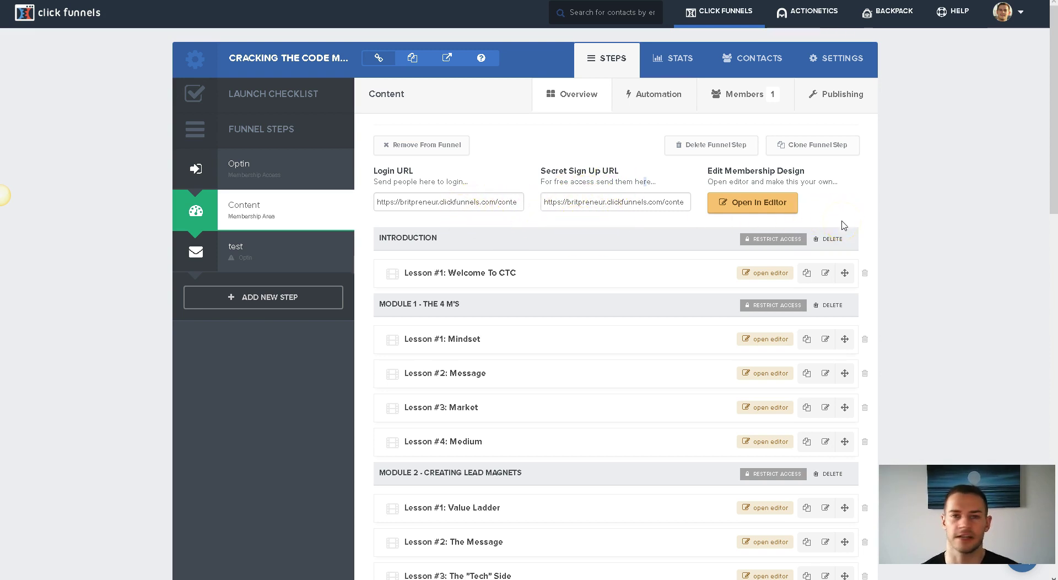
Step: Review the module and lesson list of the Content step and open the Introduction's Welcome To CTC lesson in the membership editor
{"action": "scroll", "coordinate": [841, 225], "scroll_direction": "down", "scroll_amount": 3}
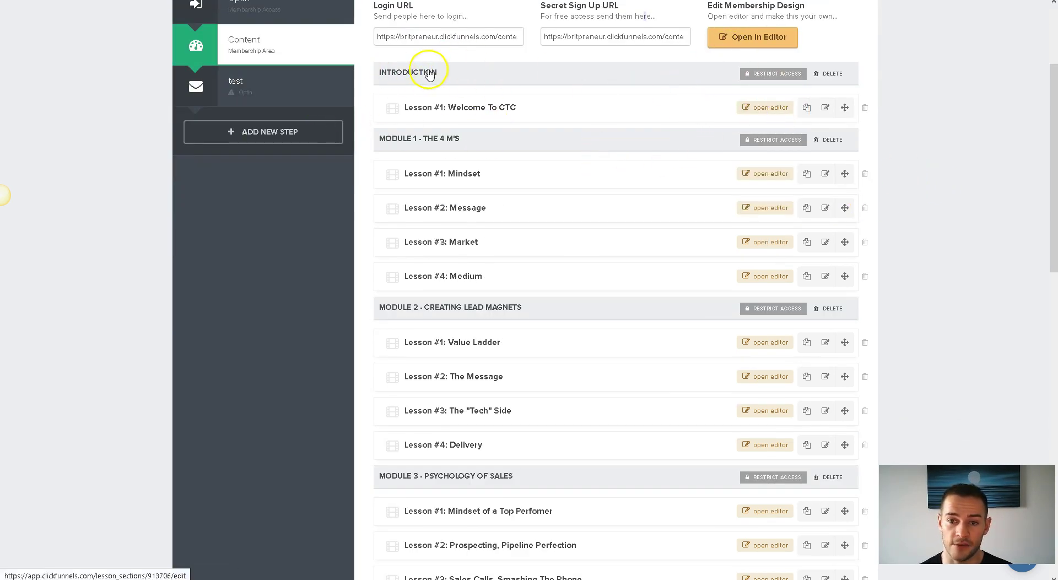
{"action": "scroll", "coordinate": [424, 111], "scroll_direction": "down", "scroll_amount": 1}
{"action": "scroll", "coordinate": [501, 174], "scroll_direction": "down", "scroll_amount": 2}
{"action": "scroll", "coordinate": [485, 179], "scroll_direction": "down", "scroll_amount": 12}
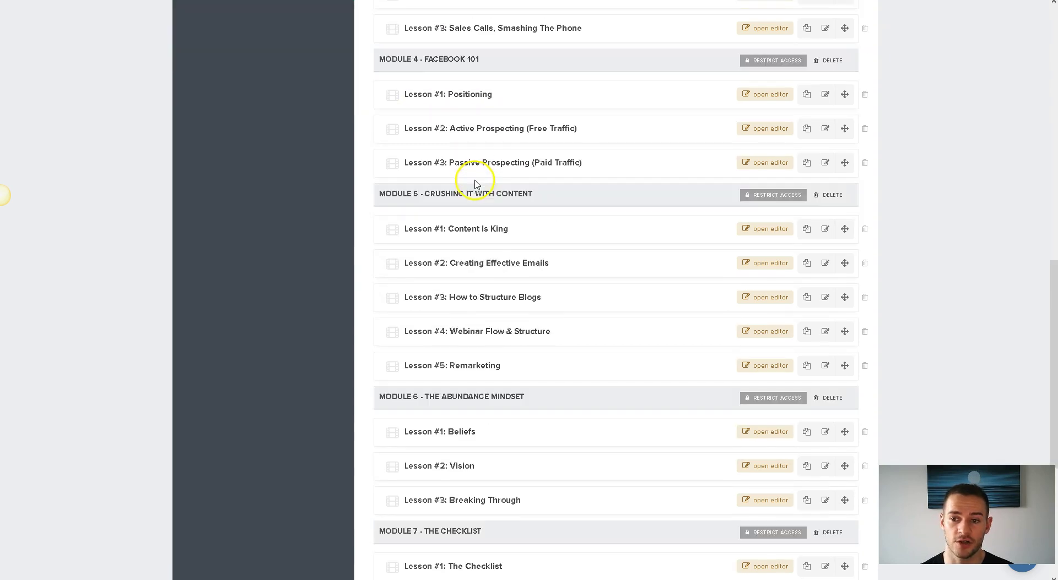
{"action": "scroll", "coordinate": [482, 182], "scroll_direction": "up", "scroll_amount": 10}
{"action": "scroll", "coordinate": [492, 190], "scroll_direction": "up", "scroll_amount": 5}
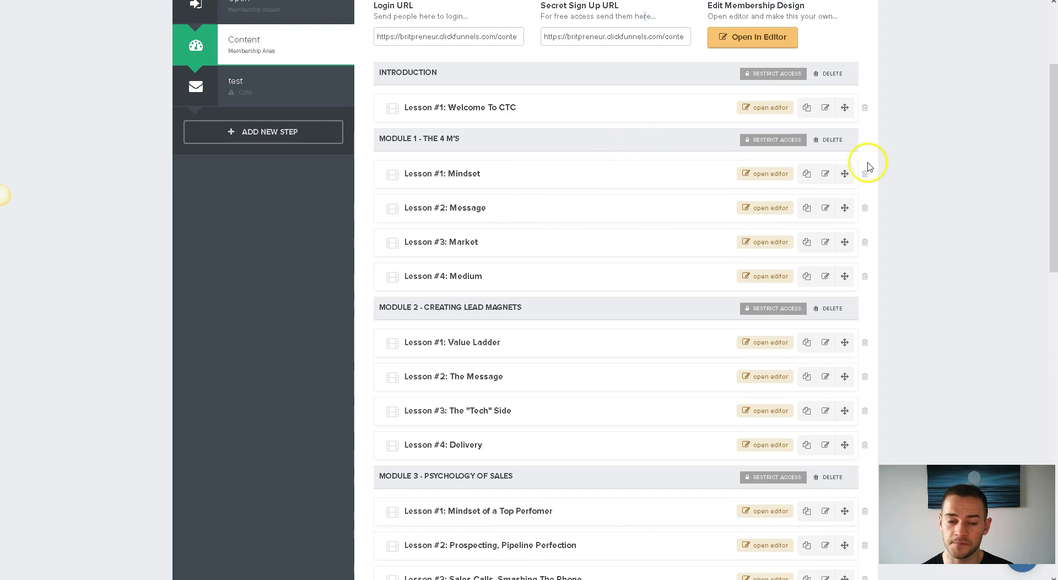
{"action": "scroll", "coordinate": [675, 133], "scroll_direction": "up", "scroll_amount": 1}
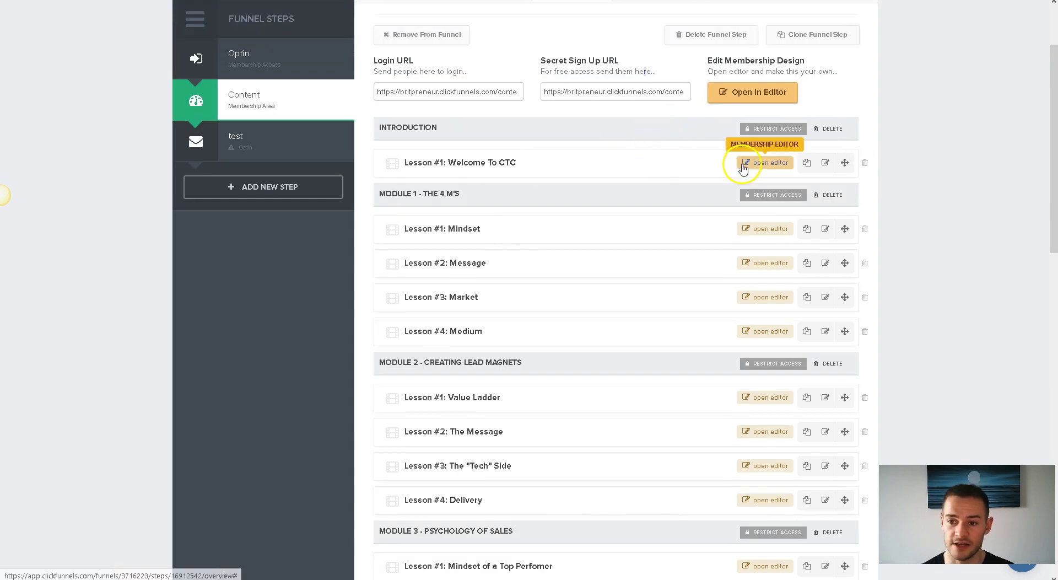
{"action": "left_click", "coordinate": [767, 165]}
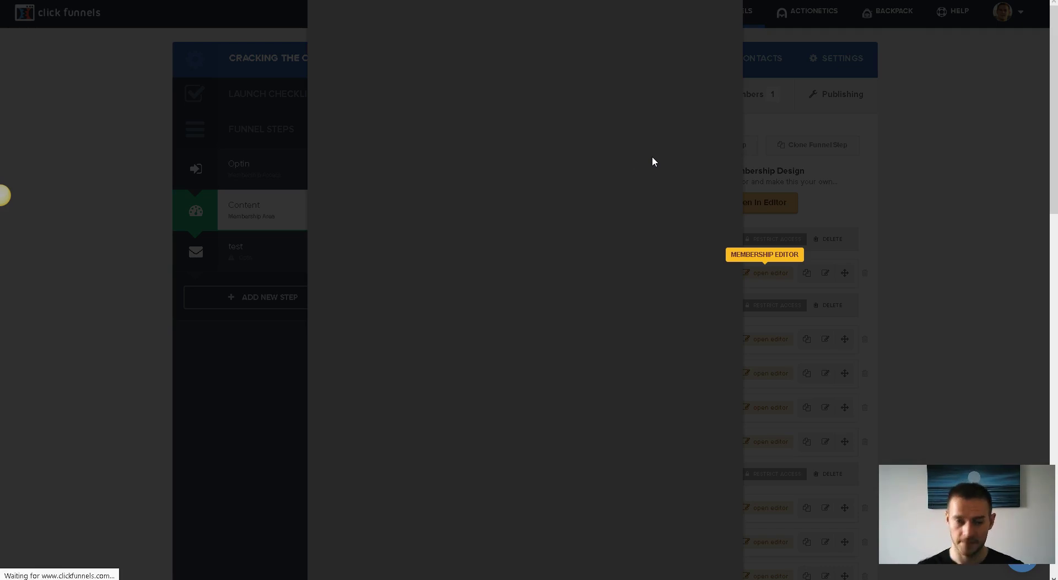
{"action": "left_click", "coordinate": [627, 163]}
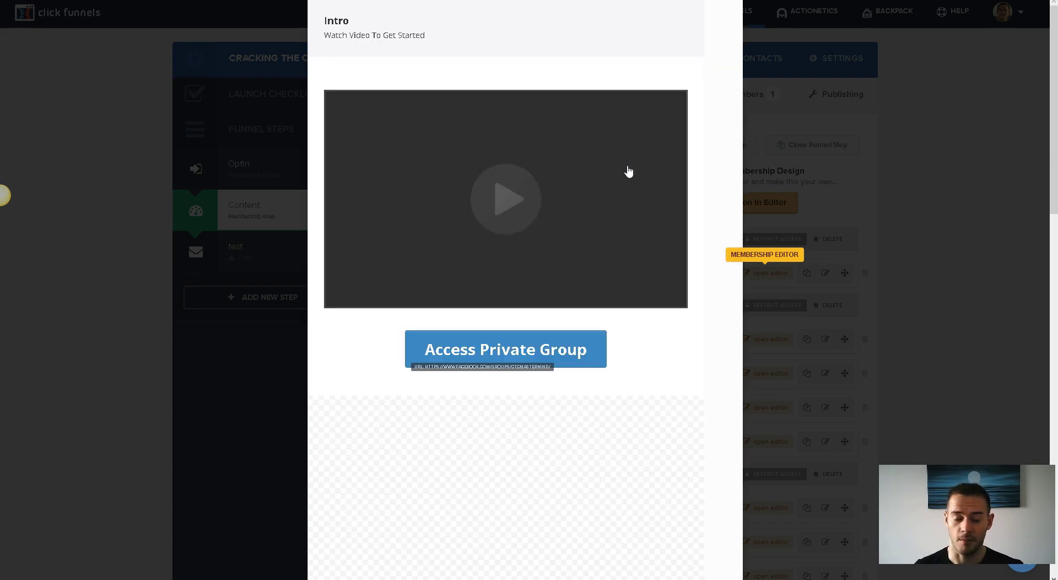
Step: Look at the element types available for the Intro row and the settings of the Access Private Group button
{"action": "left_click", "coordinate": [632, 155]}
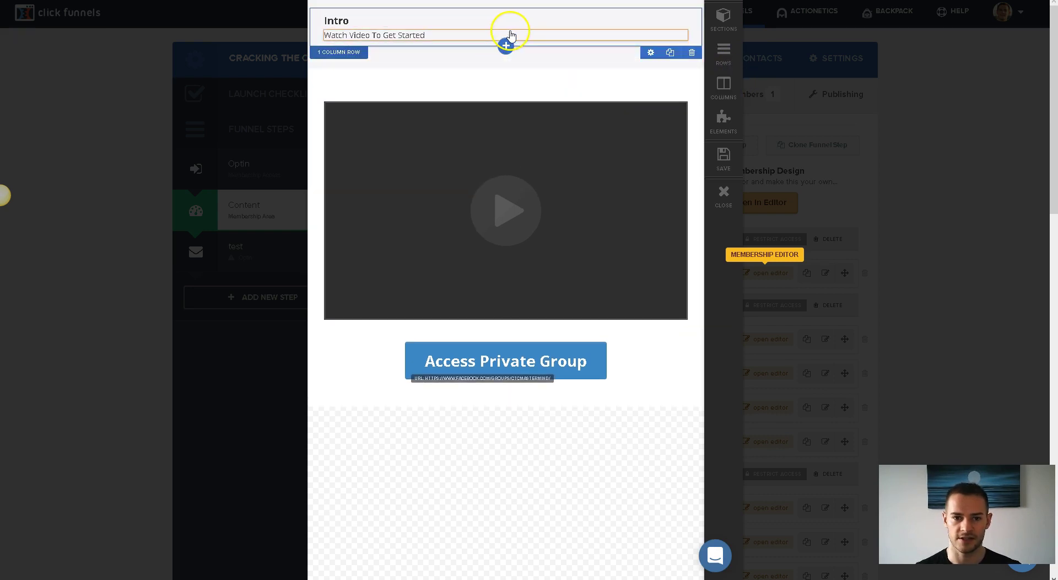
{"action": "left_click", "coordinate": [505, 41]}
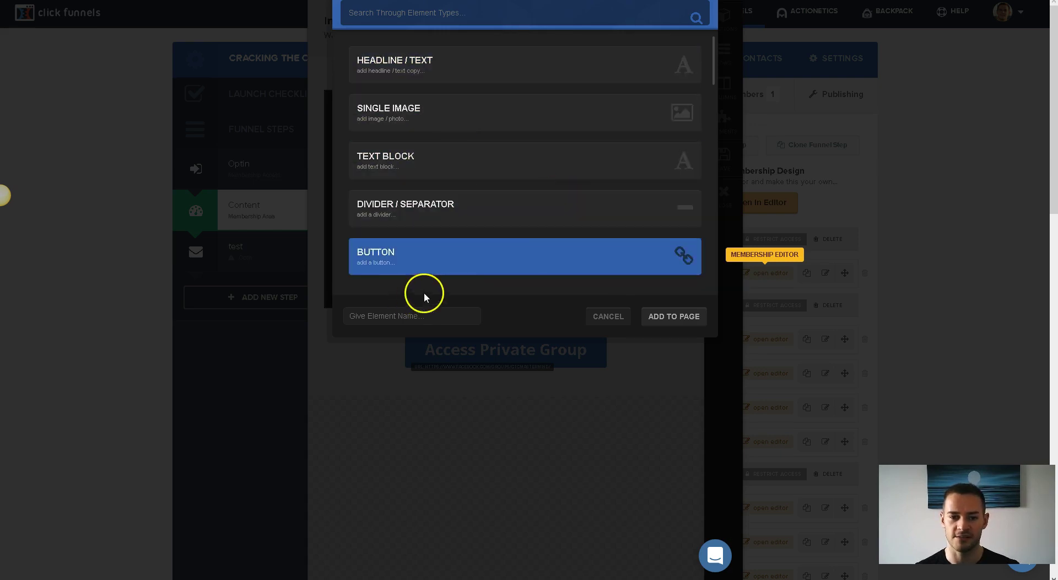
{"action": "left_click", "coordinate": [608, 316]}
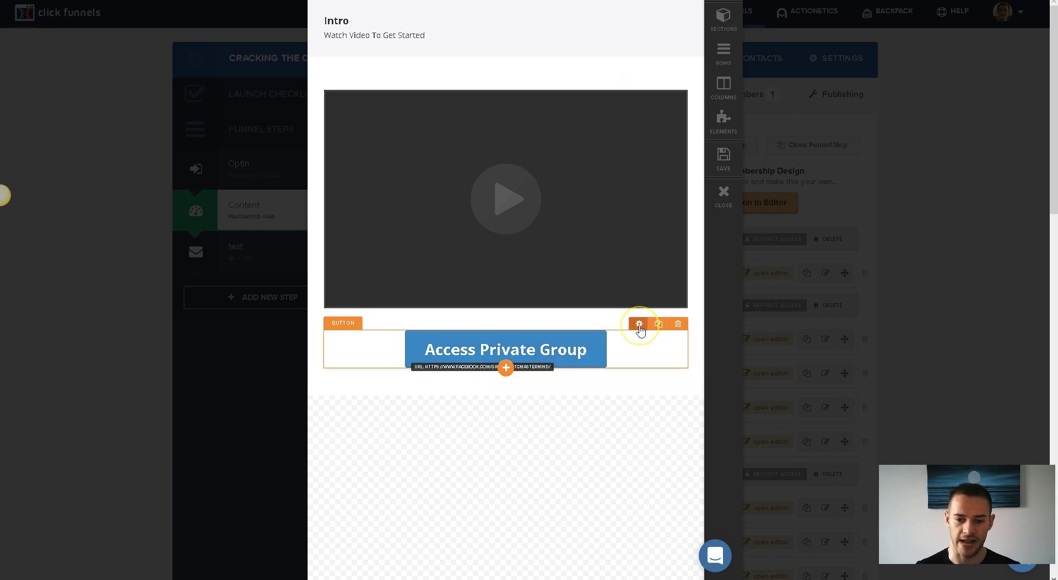
{"action": "left_click", "coordinate": [639, 325]}
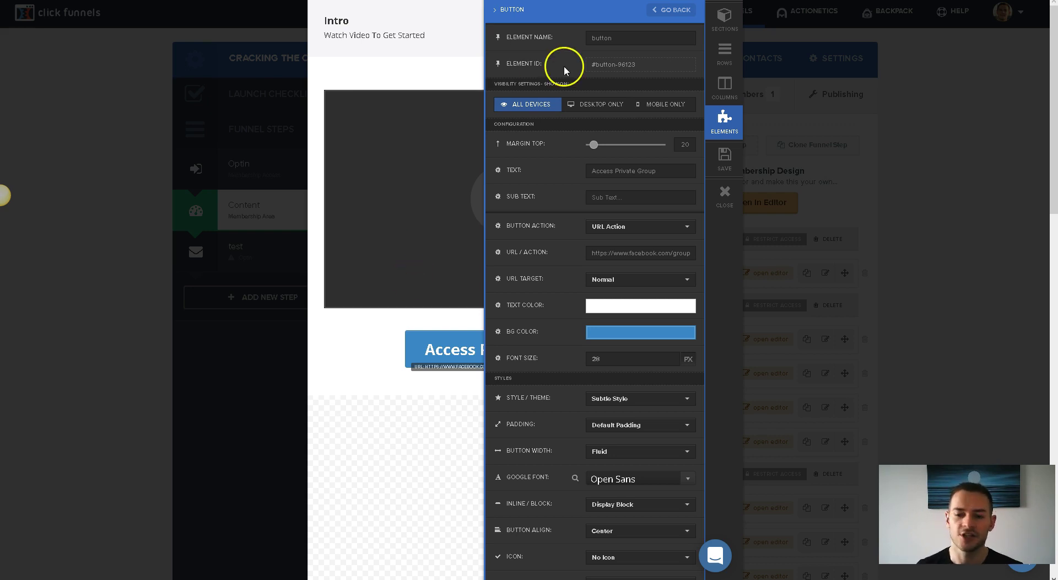
{"action": "left_click", "coordinate": [400, 422]}
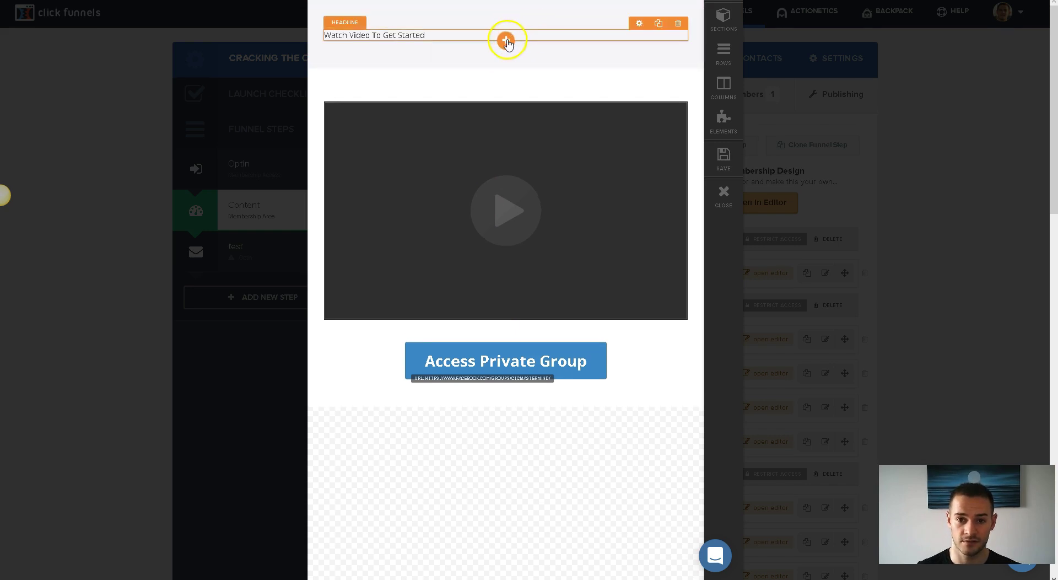
Step: Look at the element types that can be added below the Watch Video To Get Started headline, and leave the lesson editor without saving
{"action": "left_click", "coordinate": [506, 41]}
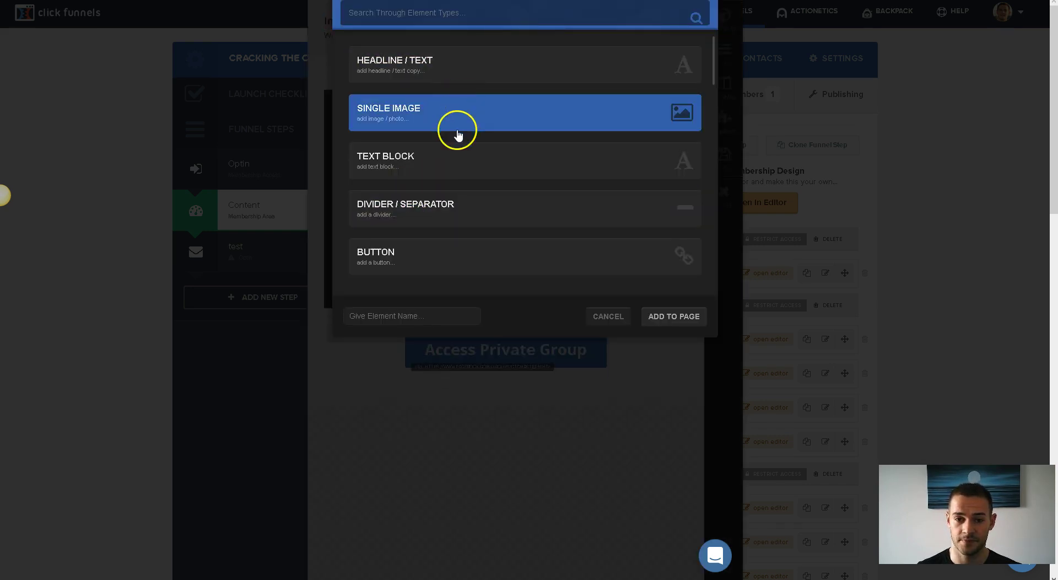
{"action": "left_click", "coordinate": [598, 259]}
{"action": "left_click", "coordinate": [616, 315]}
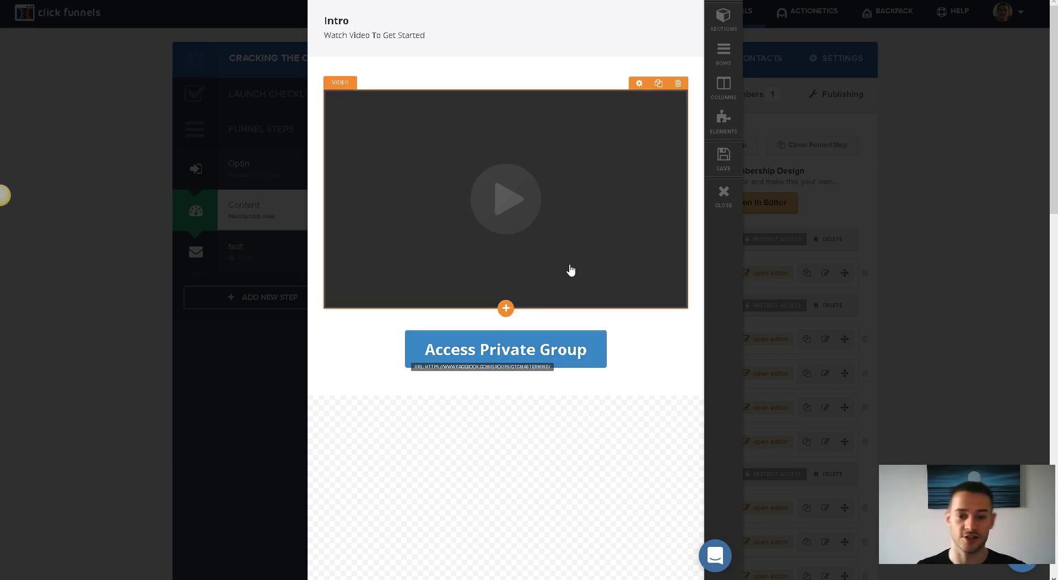
{"action": "left_click", "coordinate": [725, 193]}
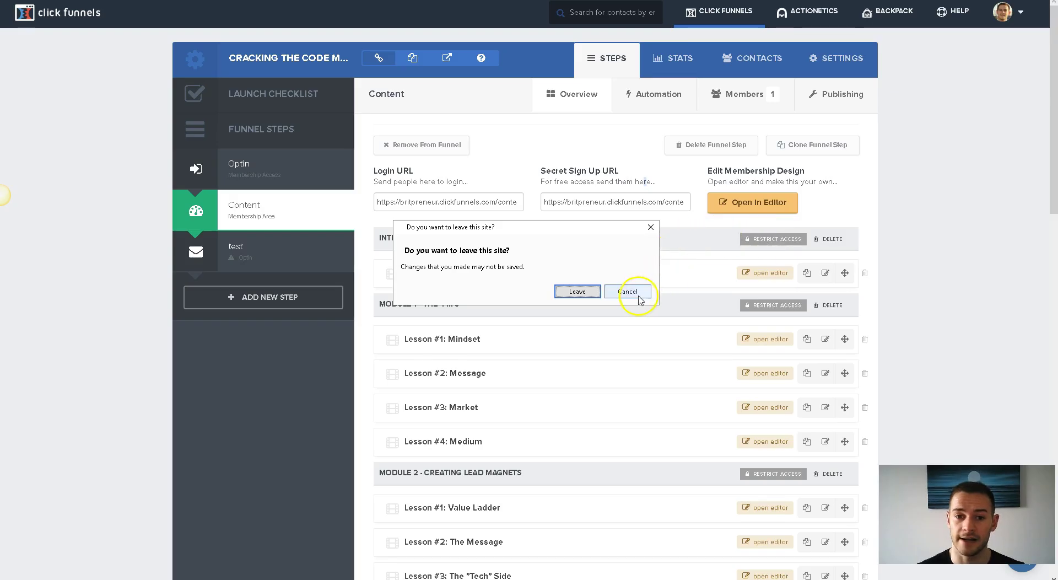
{"action": "left_click", "coordinate": [587, 291]}
Step: Duplicate the Welcome To CTC lesson in the Introduction section
{"action": "scroll", "coordinate": [783, 272], "scroll_direction": "down", "scroll_amount": 1}
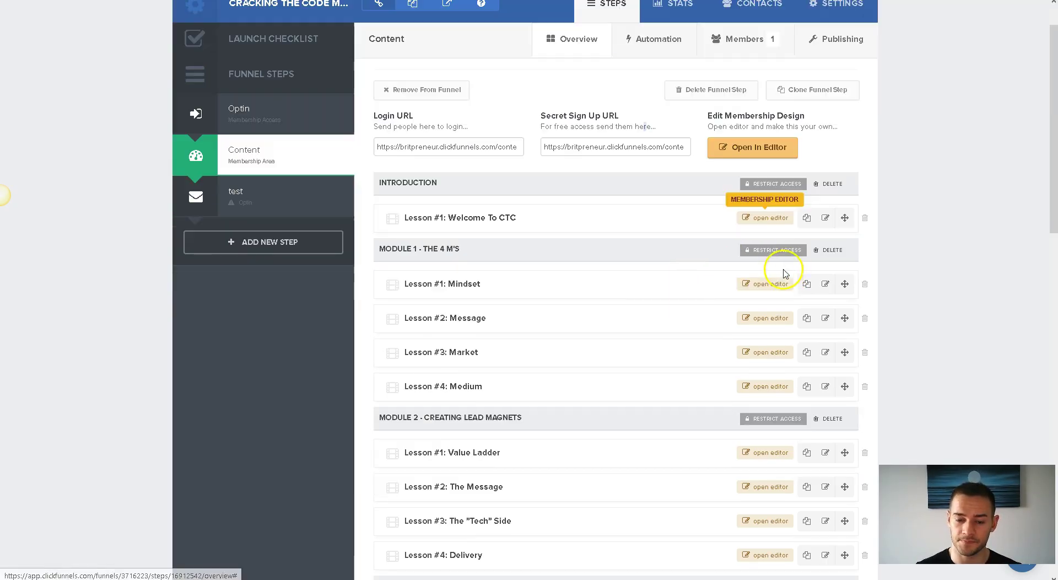
{"action": "left_click", "coordinate": [808, 222]}
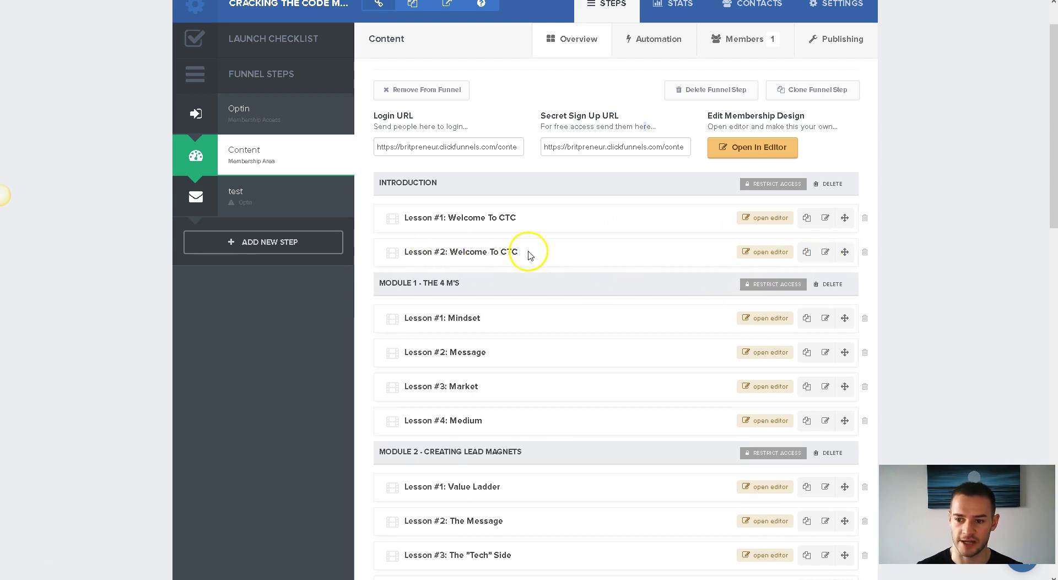
{"action": "scroll", "coordinate": [504, 210], "scroll_direction": "down", "scroll_amount": 1}
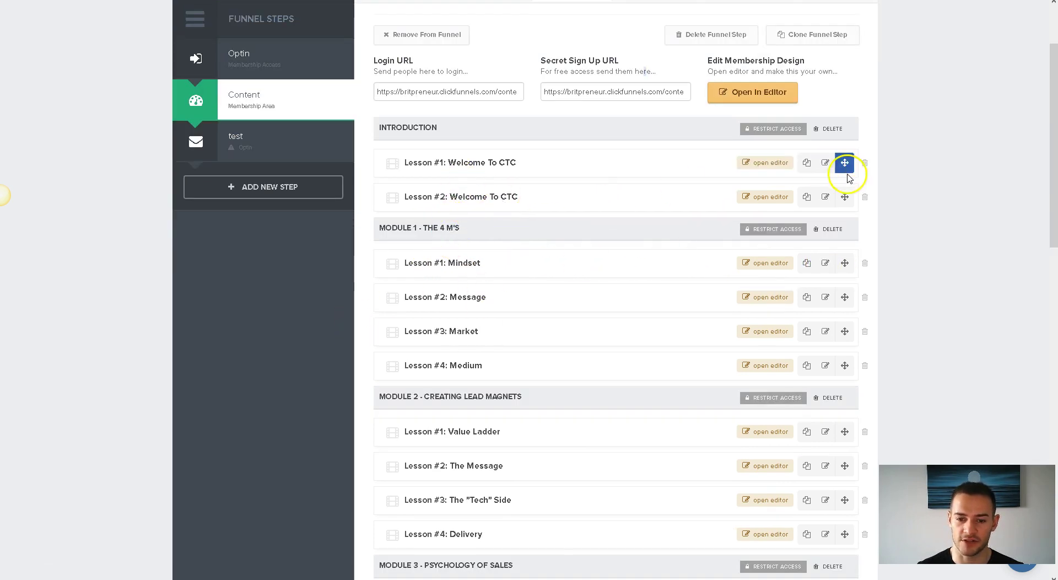
Step: Look at the duplicated lesson's settings, including the lesson section choices and drip delay, and close them without changes
{"action": "left_click", "coordinate": [825, 199]}
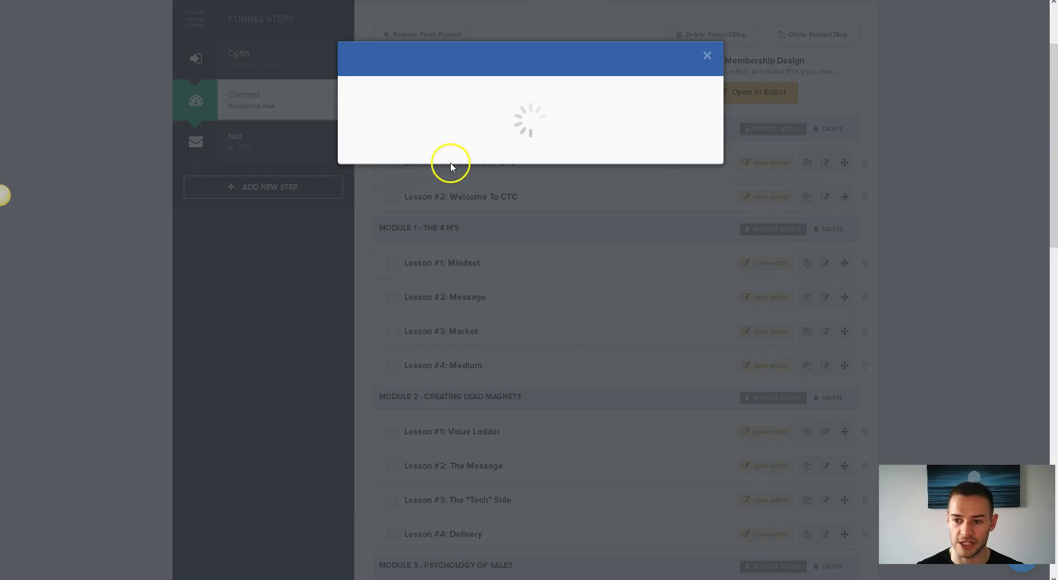
{"action": "left_click", "coordinate": [465, 118]}
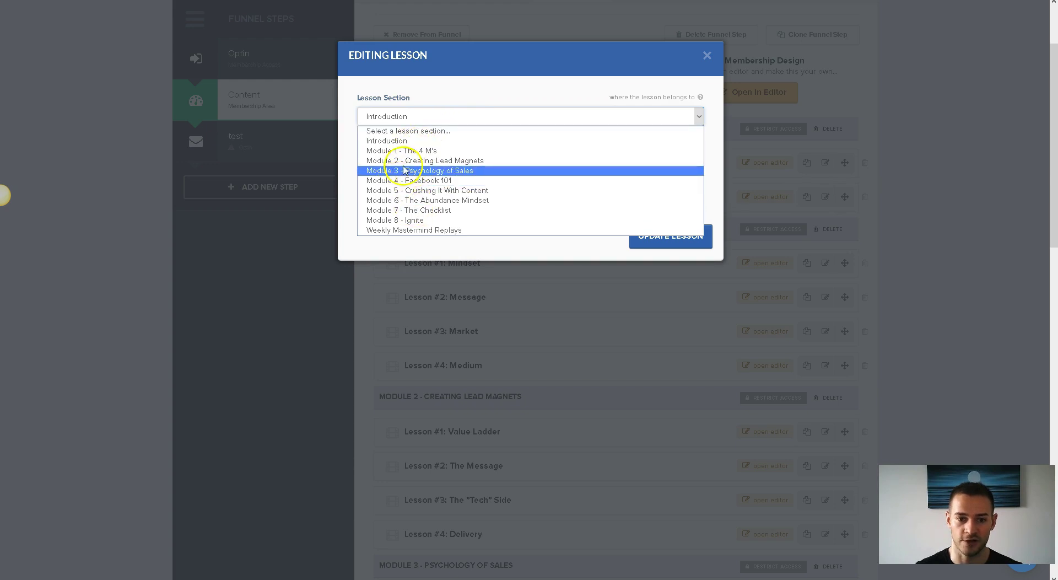
{"action": "left_click", "coordinate": [448, 255]}
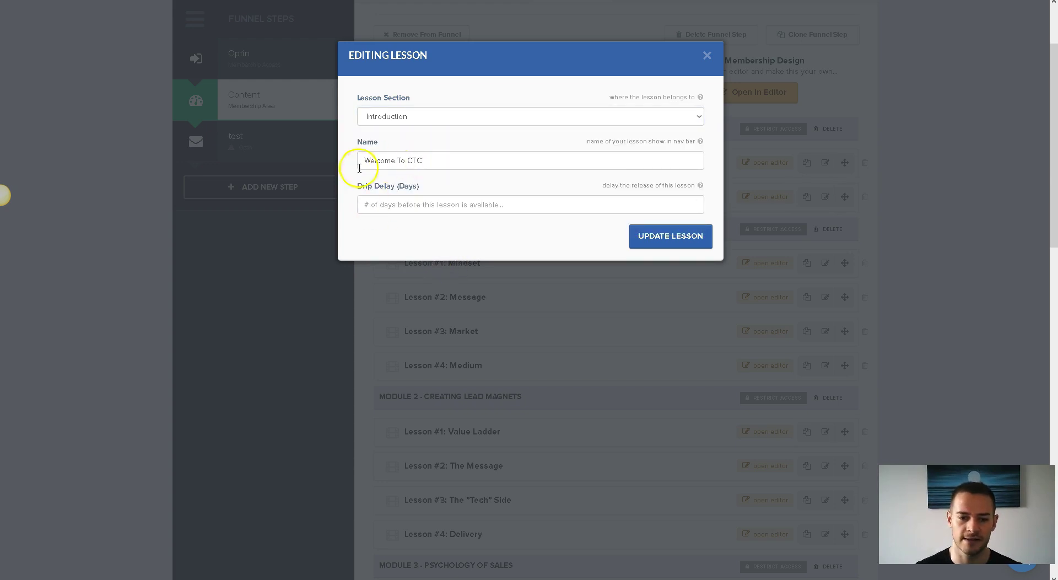
{"action": "left_click", "coordinate": [420, 205]}
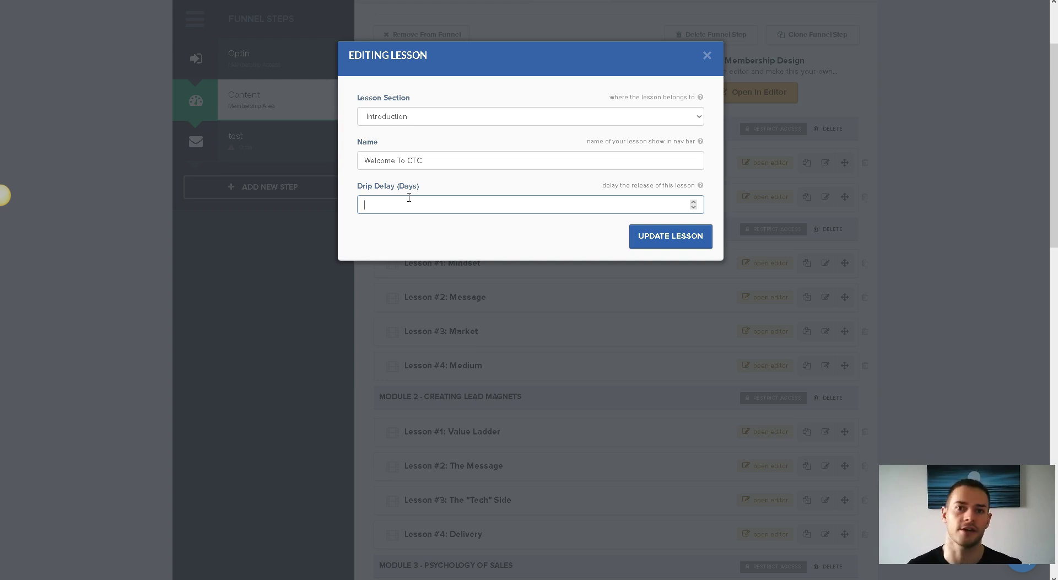
{"action": "left_click", "coordinate": [707, 55]}
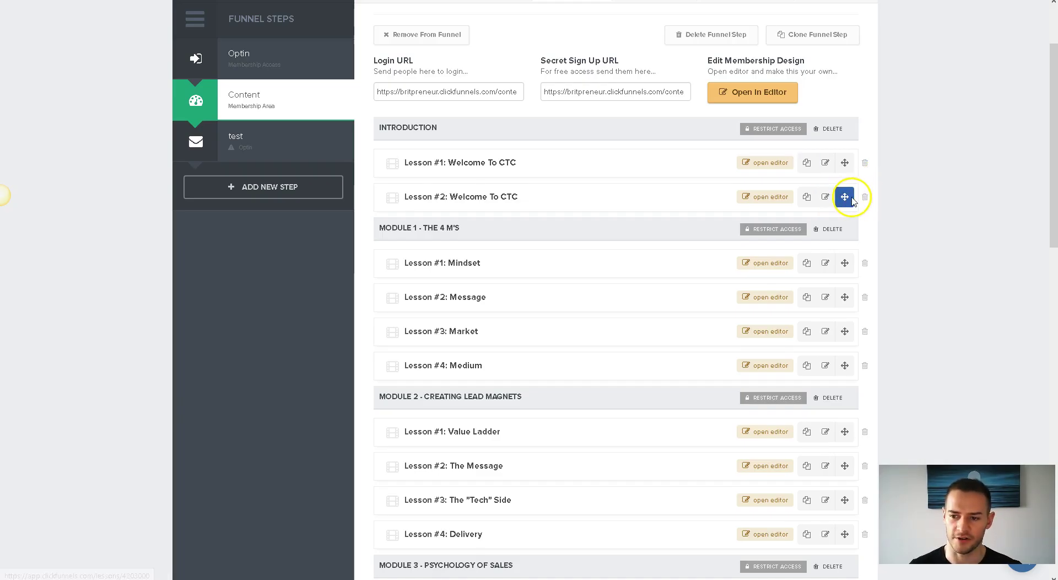
Step: Try reordering the Welcome To CTC lessons within Introduction, and check the section choices in the duplicate's settings
{"action": "left_click_drag", "start_coordinate": [846, 164], "coordinate": [832, 192]}
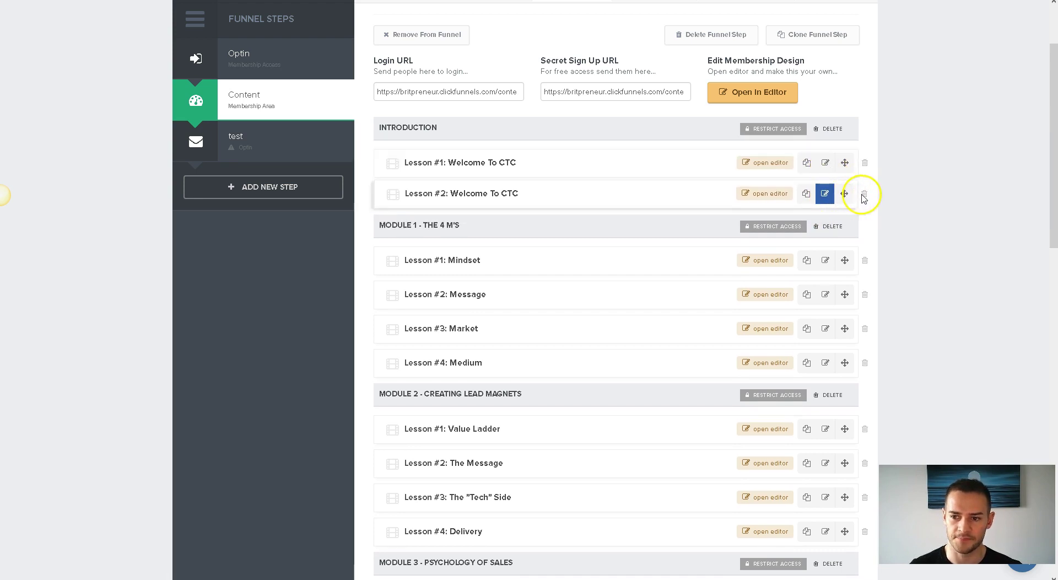
{"action": "left_click", "coordinate": [825, 199]}
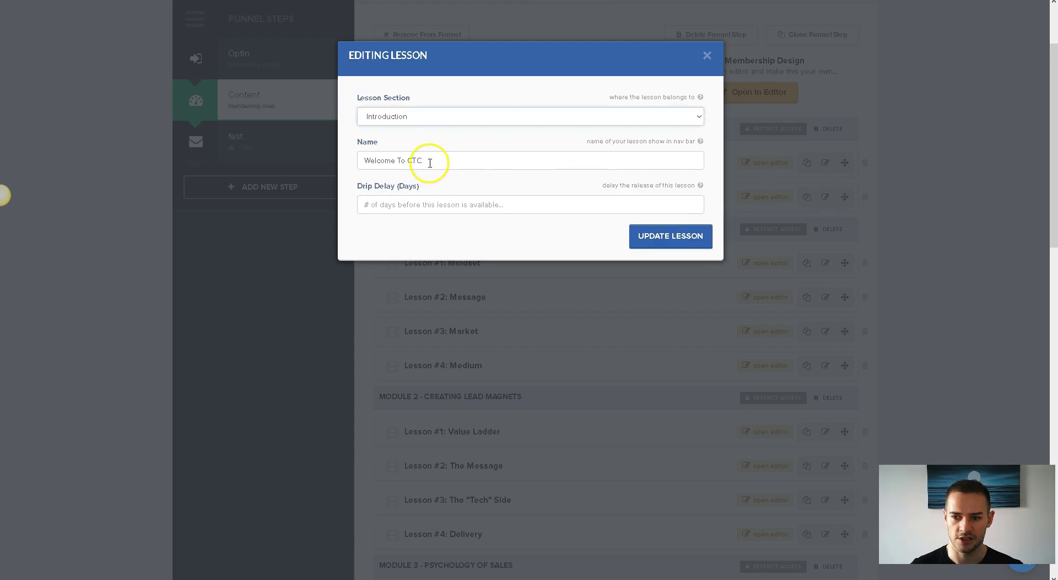
{"action": "left_click", "coordinate": [441, 116]}
{"action": "left_click", "coordinate": [470, 249]}
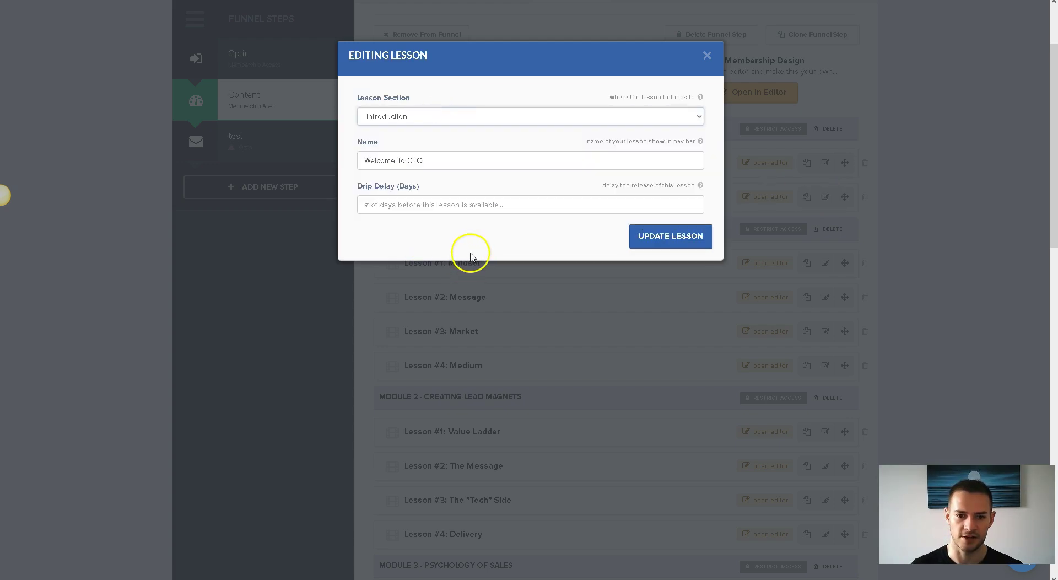
Step: Delete the duplicated Welcome To CTC lesson from the Introduction section
{"action": "left_click", "coordinate": [841, 187]}
{"action": "left_click", "coordinate": [865, 200]}
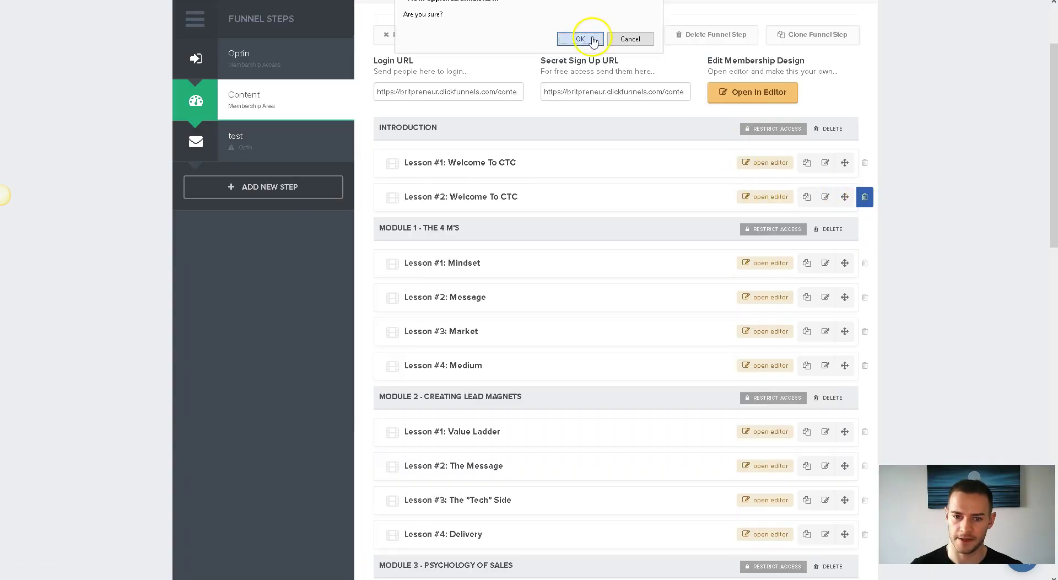
{"action": "left_click", "coordinate": [580, 40]}
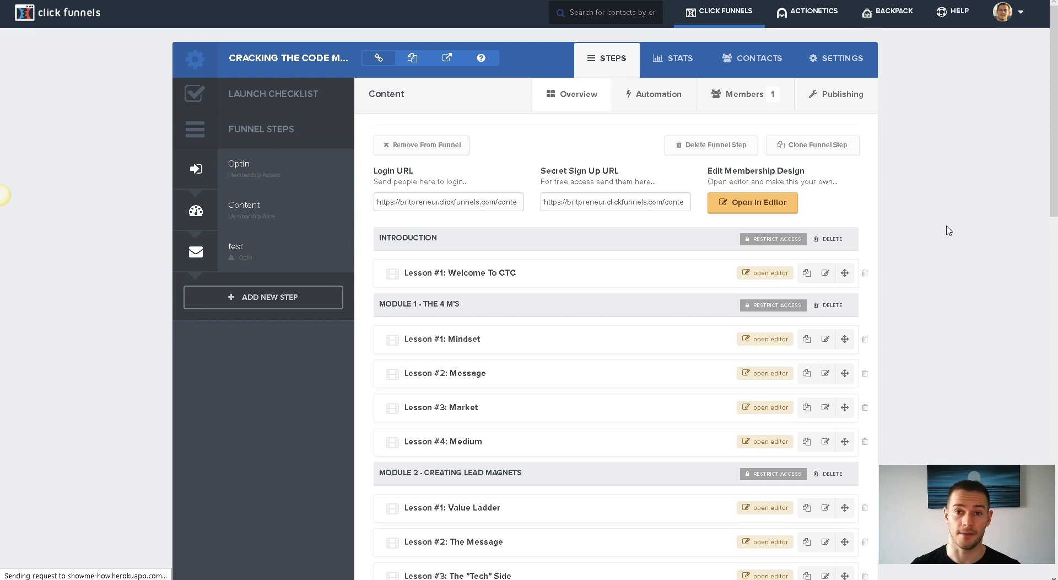
Step: Review the Content step's modules and lessons from Introduction through Weekly Mastermind Replays
{"action": "scroll", "coordinate": [947, 231], "scroll_direction": "down", "scroll_amount": 1}
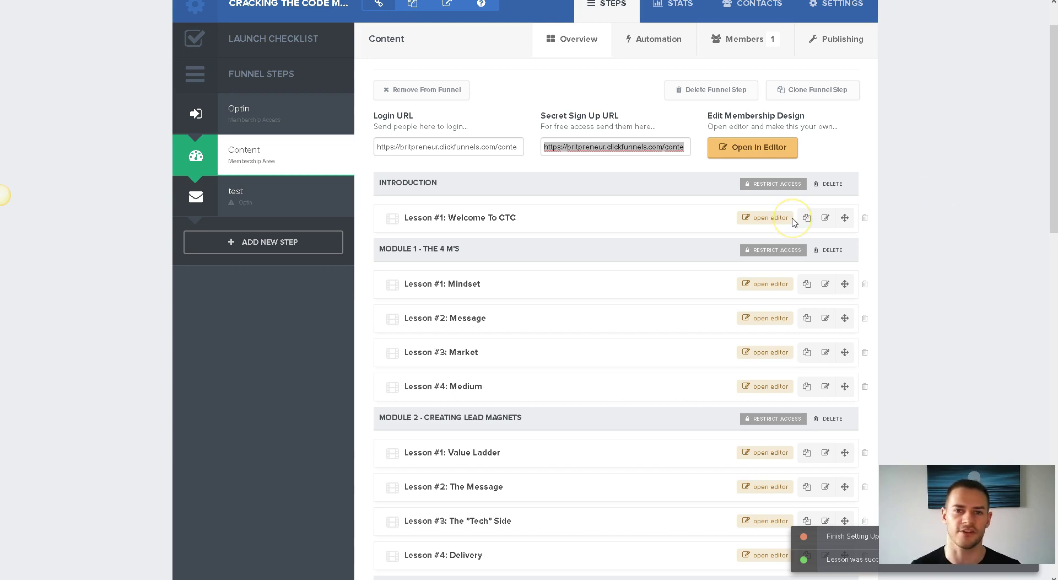
{"action": "scroll", "coordinate": [853, 235], "scroll_direction": "down", "scroll_amount": 2}
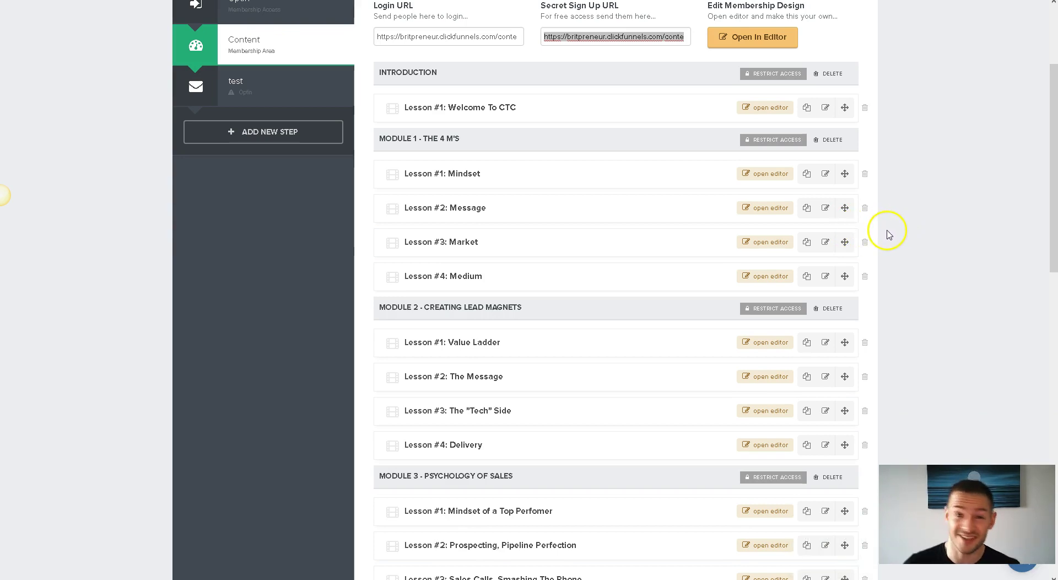
{"action": "scroll", "coordinate": [887, 232], "scroll_direction": "down", "scroll_amount": 3}
{"action": "scroll", "coordinate": [876, 232], "scroll_direction": "down", "scroll_amount": 1}
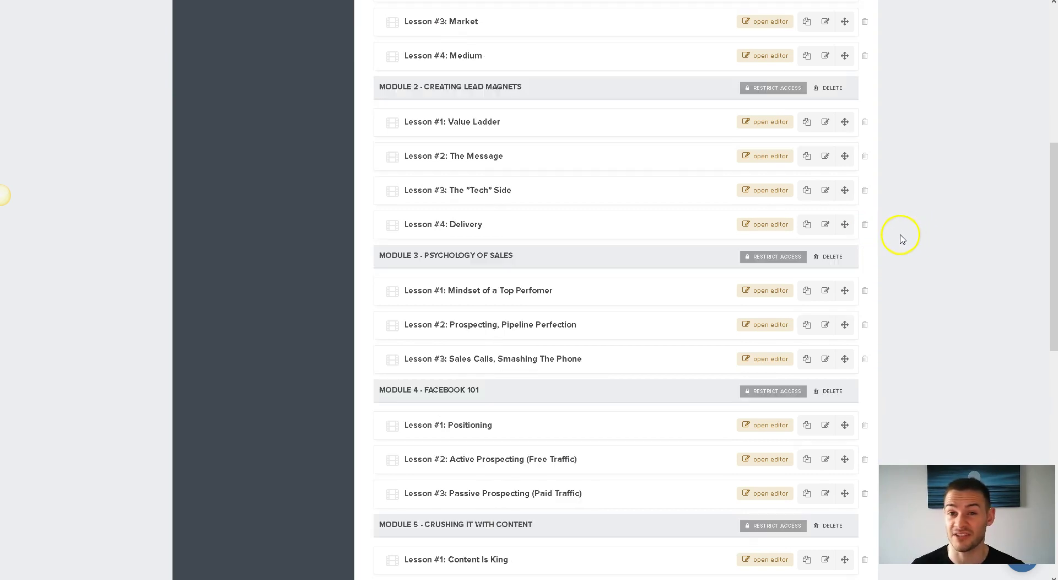
{"action": "scroll", "coordinate": [901, 240], "scroll_direction": "down", "scroll_amount": 5}
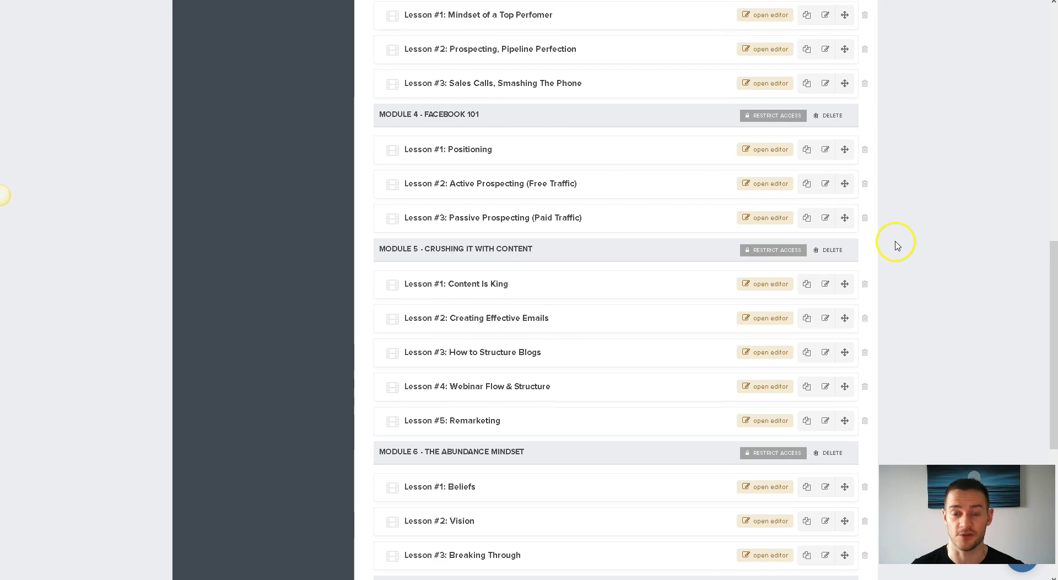
{"action": "scroll", "coordinate": [896, 246], "scroll_direction": "down", "scroll_amount": 4}
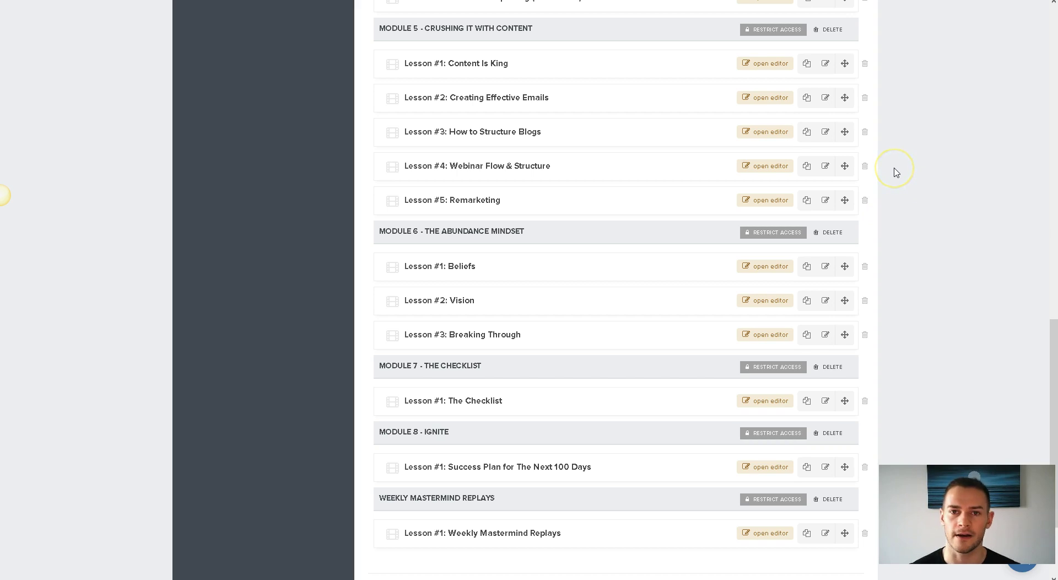
{"action": "scroll", "coordinate": [901, 166], "scroll_direction": "down", "scroll_amount": 2}
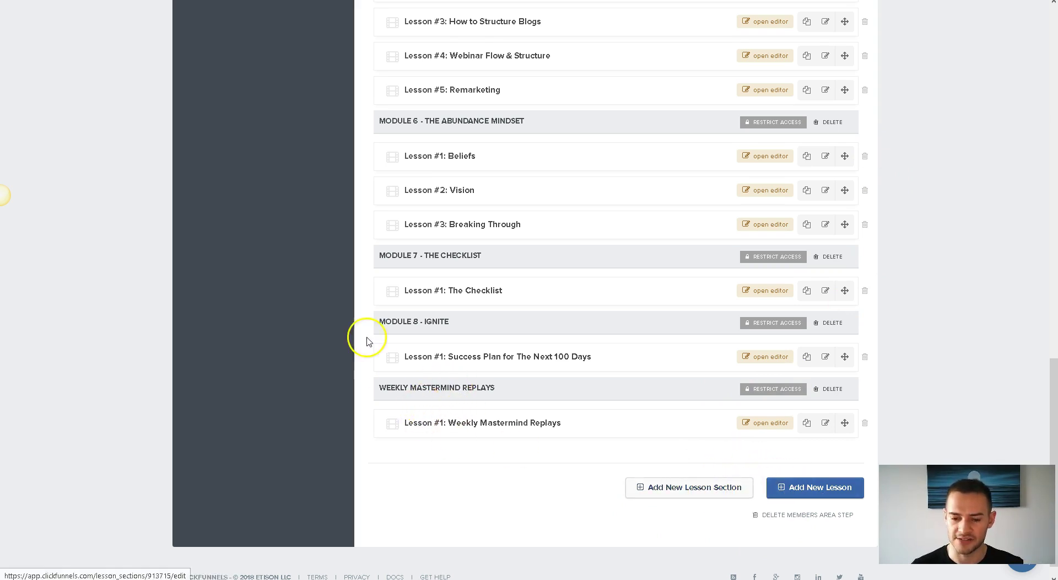
Step: Open the form for a new lesson section, look through its optional product requirements, and close it without creating a section
{"action": "left_click", "coordinate": [697, 491]}
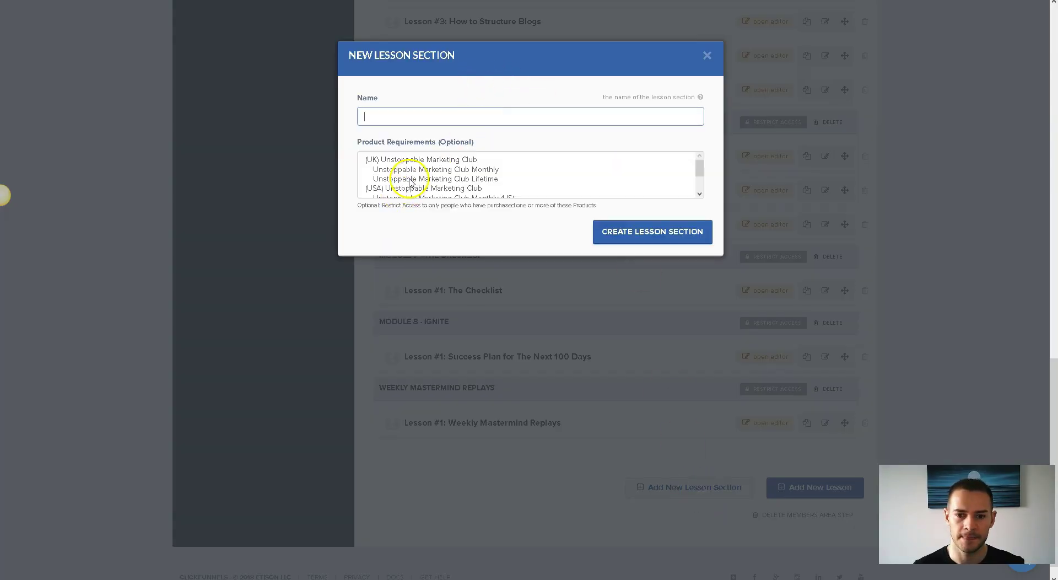
{"action": "scroll", "coordinate": [493, 165], "scroll_direction": "down", "scroll_amount": 1}
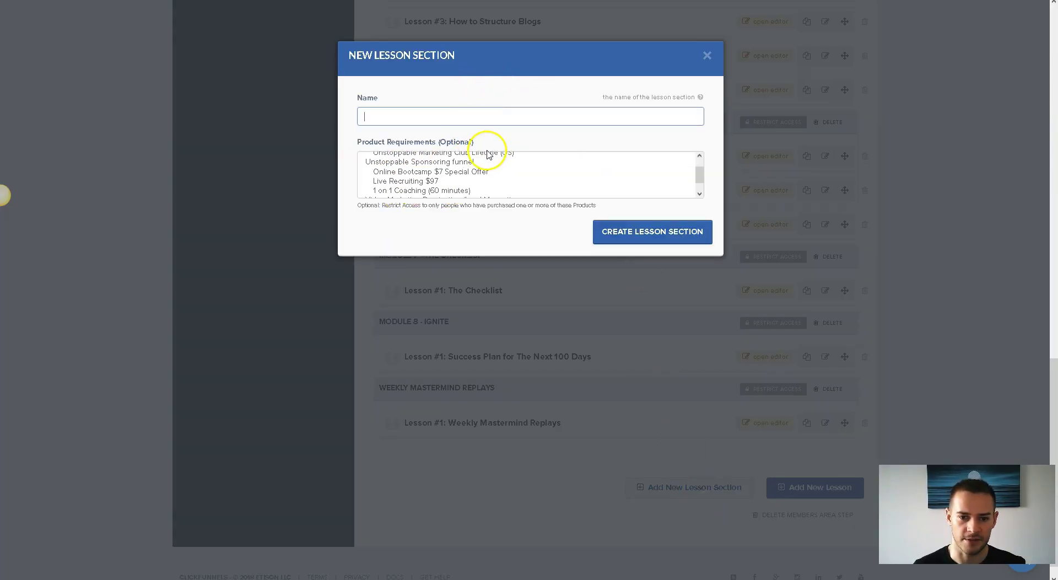
{"action": "scroll", "coordinate": [485, 147], "scroll_direction": "up", "scroll_amount": 2}
{"action": "scroll", "coordinate": [413, 182], "scroll_direction": "down", "scroll_amount": 3}
{"action": "scroll", "coordinate": [424, 181], "scroll_direction": "up", "scroll_amount": 3}
{"action": "scroll", "coordinate": [154, 249], "scroll_direction": "down", "scroll_amount": 2}
{"action": "scroll", "coordinate": [474, 187], "scroll_direction": "up", "scroll_amount": 5}
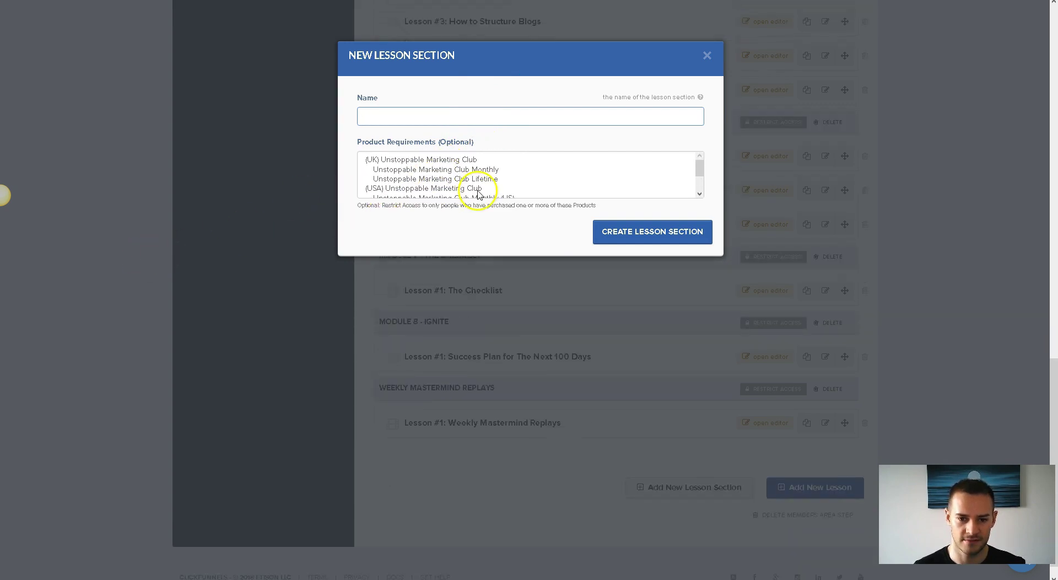
{"action": "scroll", "coordinate": [463, 168], "scroll_direction": "down", "scroll_amount": 3}
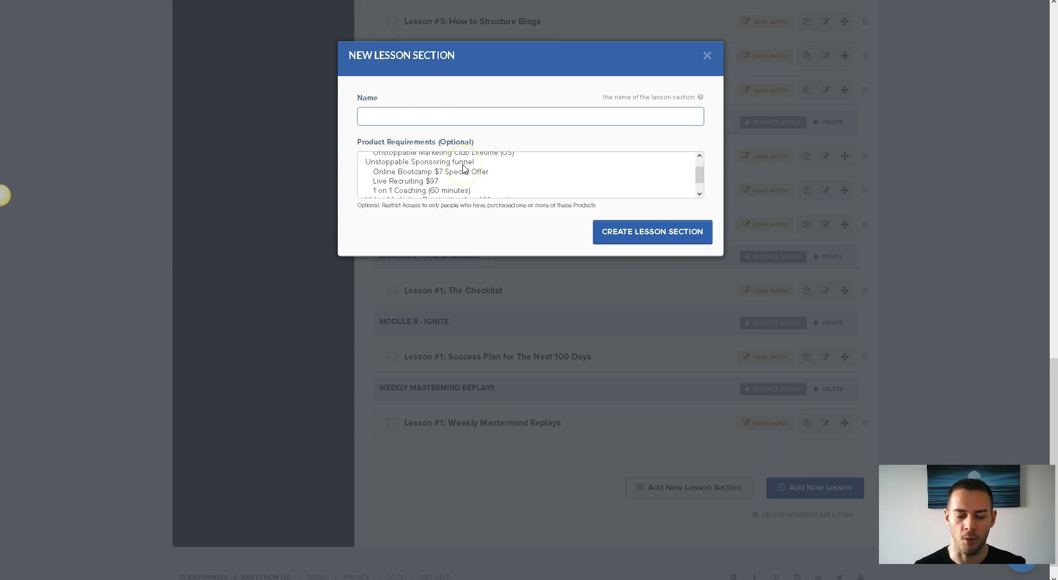
{"action": "scroll", "coordinate": [466, 169], "scroll_direction": "down", "scroll_amount": 3}
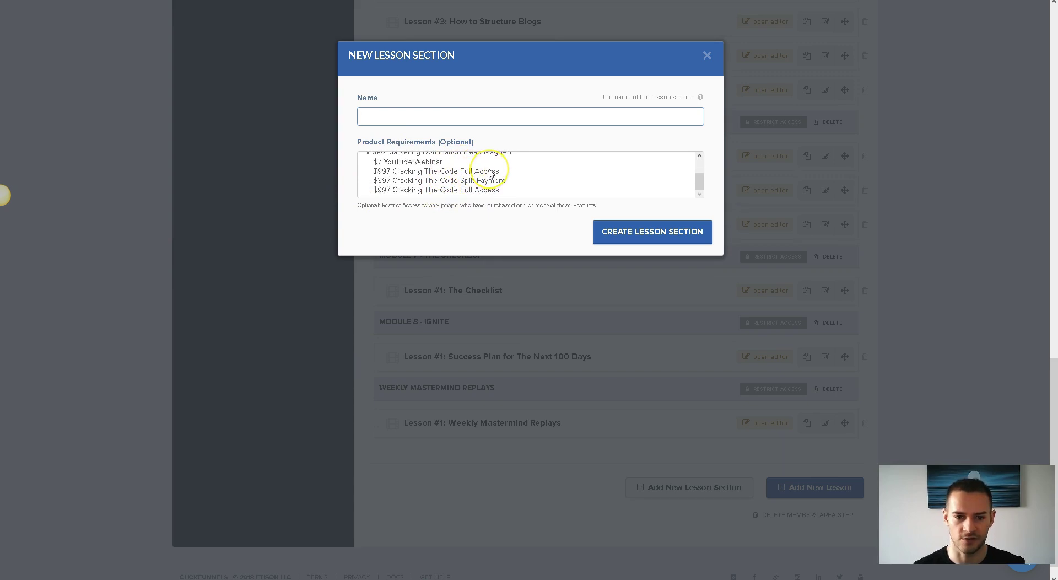
{"action": "scroll", "coordinate": [488, 172], "scroll_direction": "up", "scroll_amount": 3}
{"action": "scroll", "coordinate": [489, 173], "scroll_direction": "up", "scroll_amount": 3}
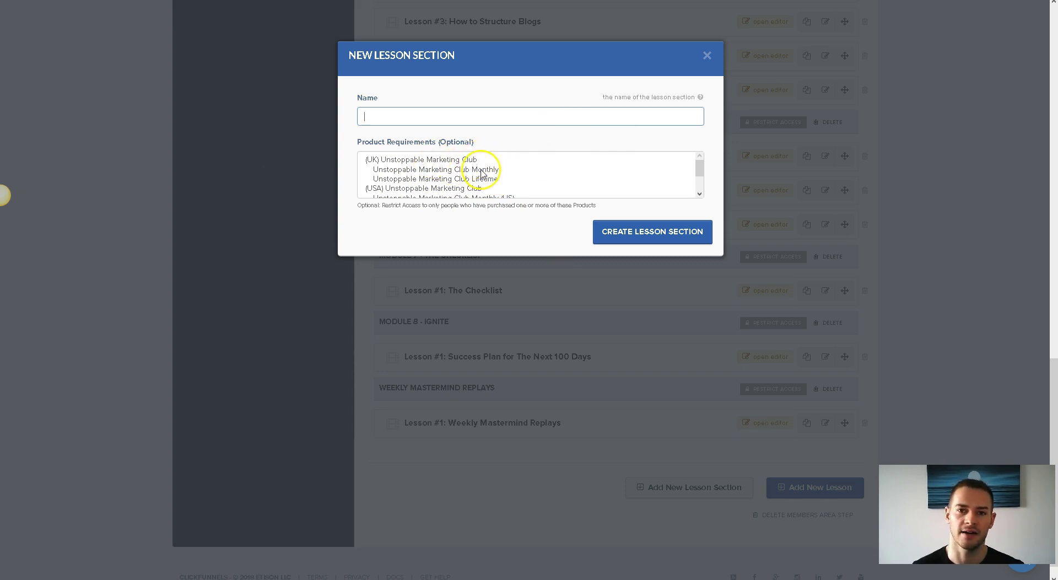
{"action": "left_click", "coordinate": [708, 58]}
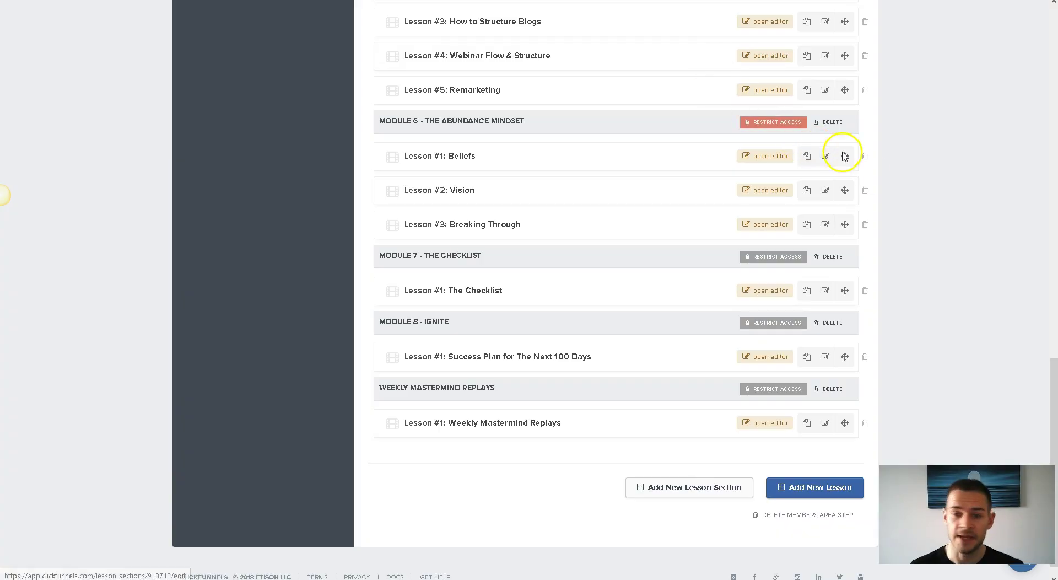
{"action": "scroll", "coordinate": [957, 227], "scroll_direction": "up", "scroll_amount": 9}
{"action": "scroll", "coordinate": [957, 227], "scroll_direction": "up", "scroll_amount": 9}
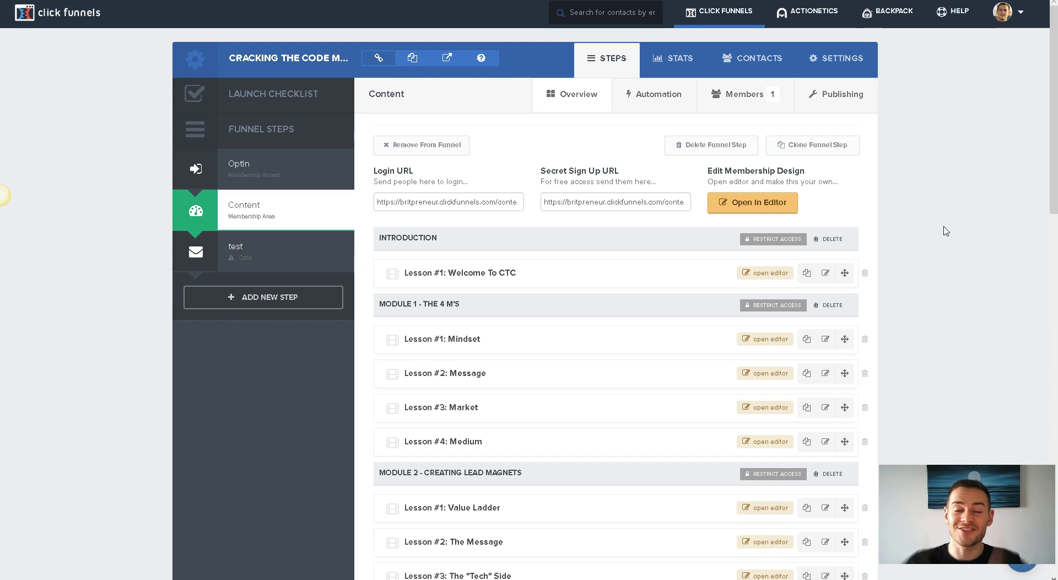
{"action": "left_click", "coordinate": [928, 229]}
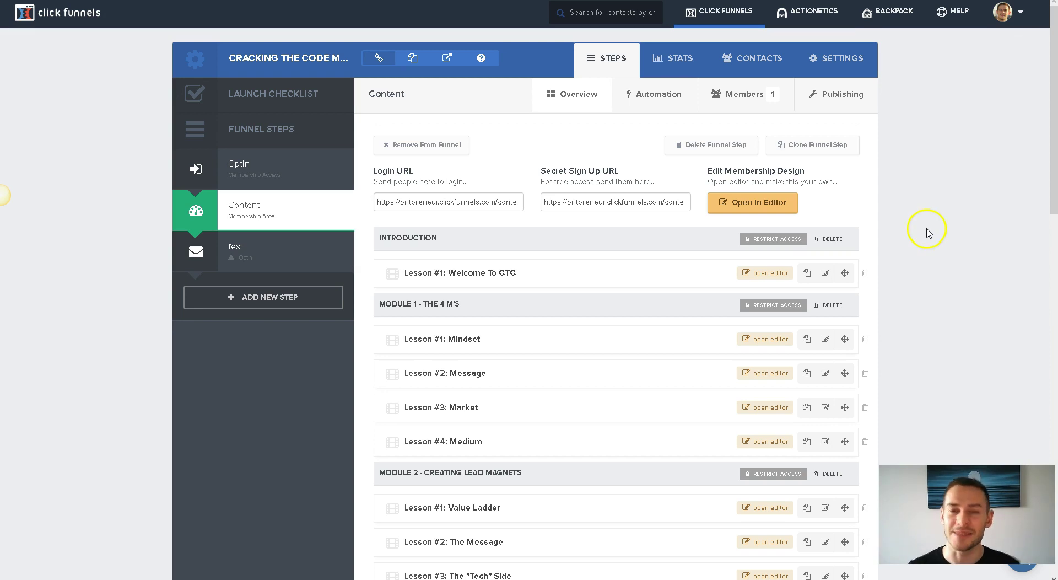